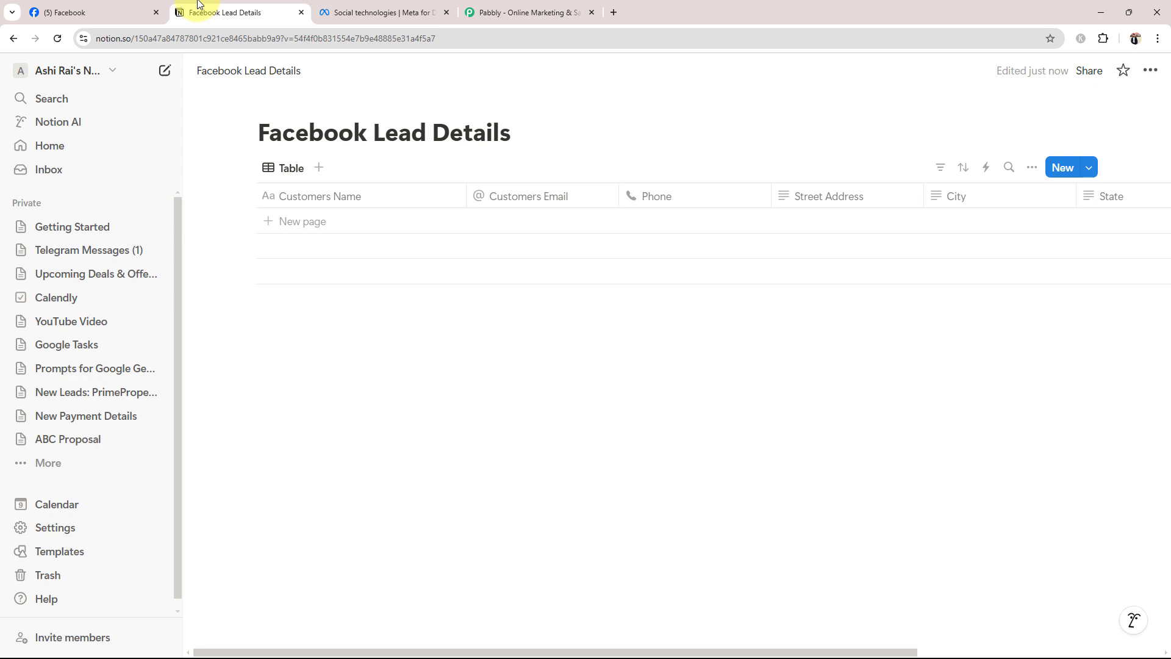
# Step: Review the Prime Properties Facebook page and the Facebook Lead Details table in Notion
pyautogui.click(44, 5)
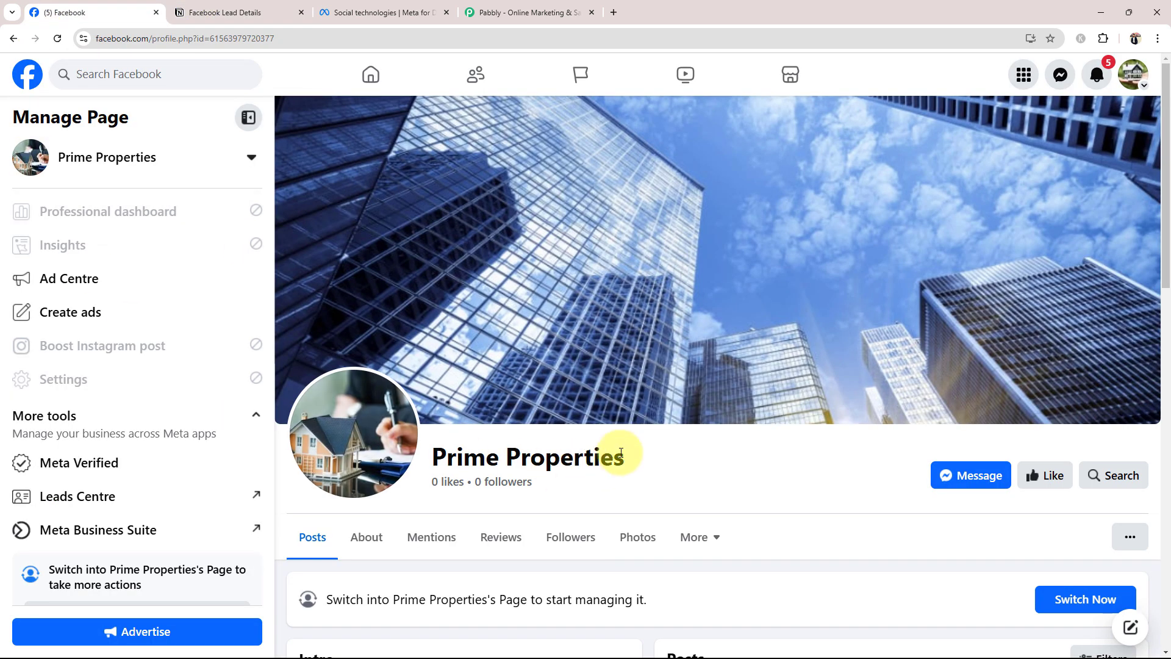
pyautogui.click(249, 11)
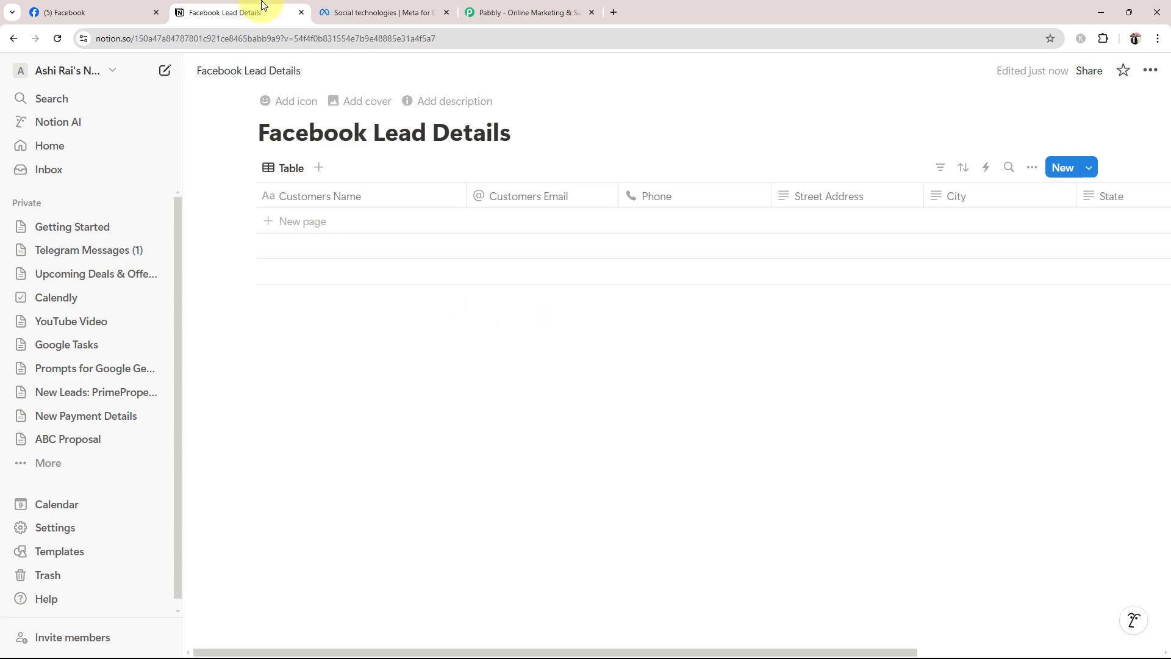
pyautogui.click(54, 8)
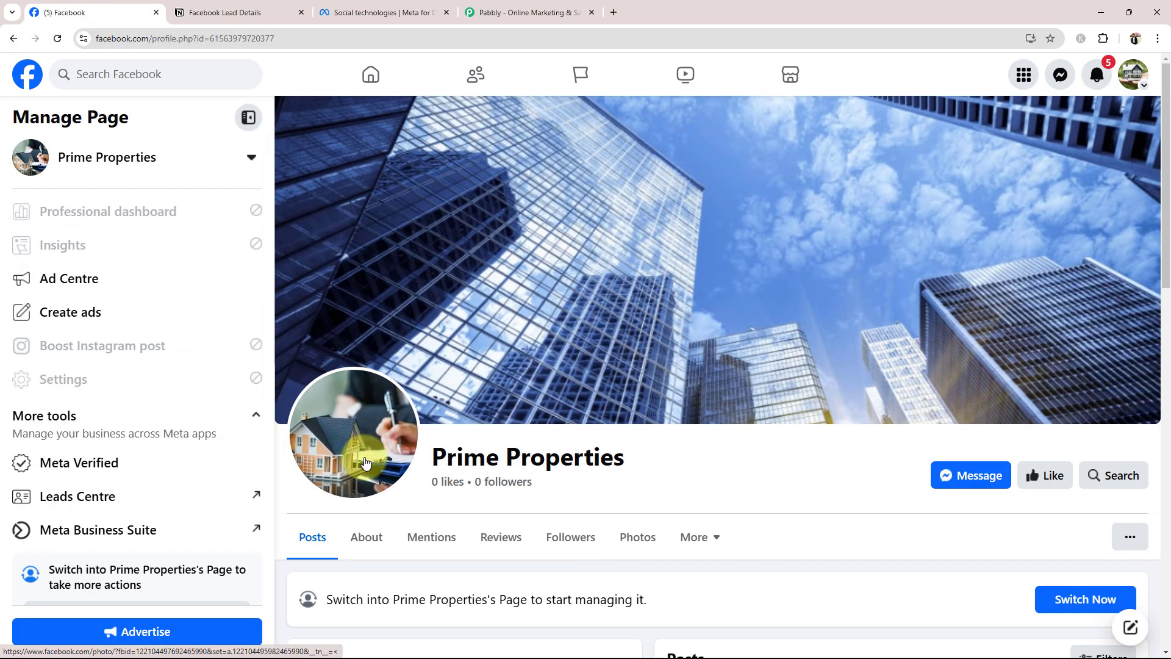
# Step: Switch to the Pabbly website, sign in to the account and open Pabbly Connect
pyautogui.click(488, 10)
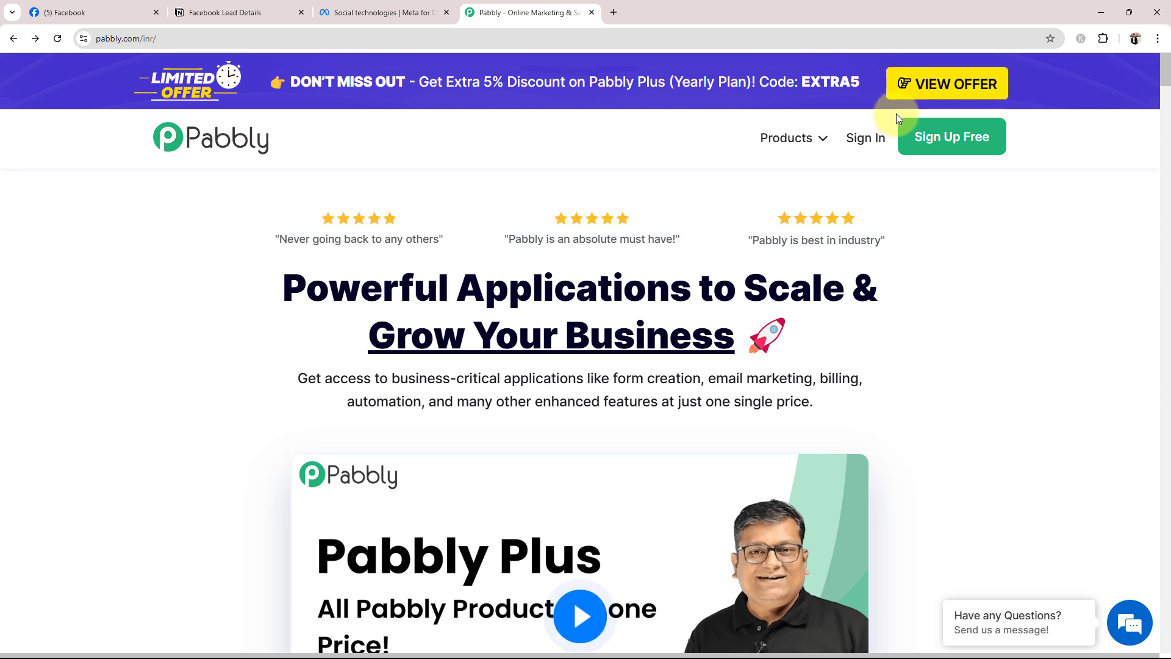
pyautogui.click(844, 141)
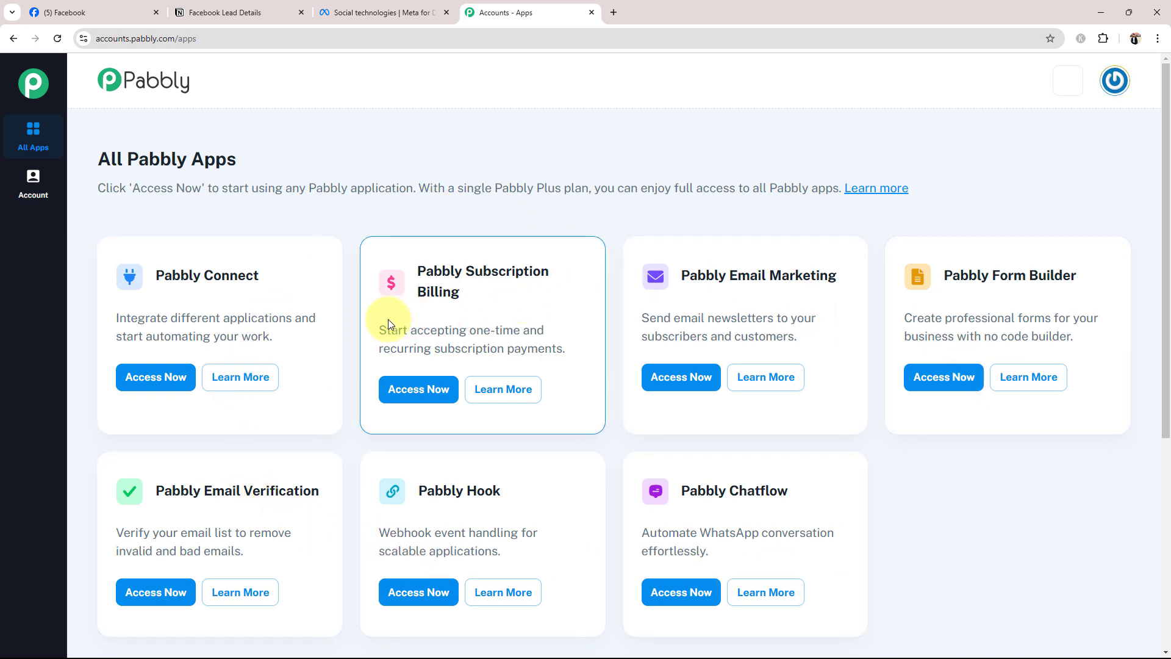
pyautogui.tripleClick(229, 274)
pyautogui.click(144, 381)
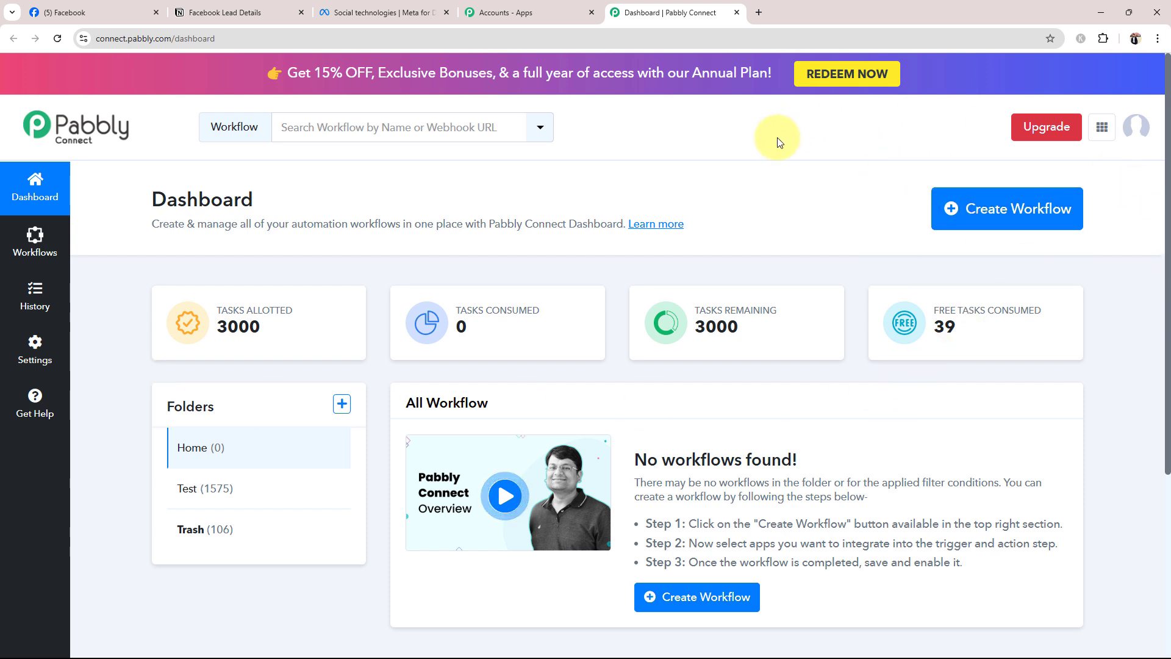
# Step: Create a workflow named "Add Facebook Lead Ads Leads in Notion with Pabbly Connect" in the Home folder
pyautogui.click(1040, 209)
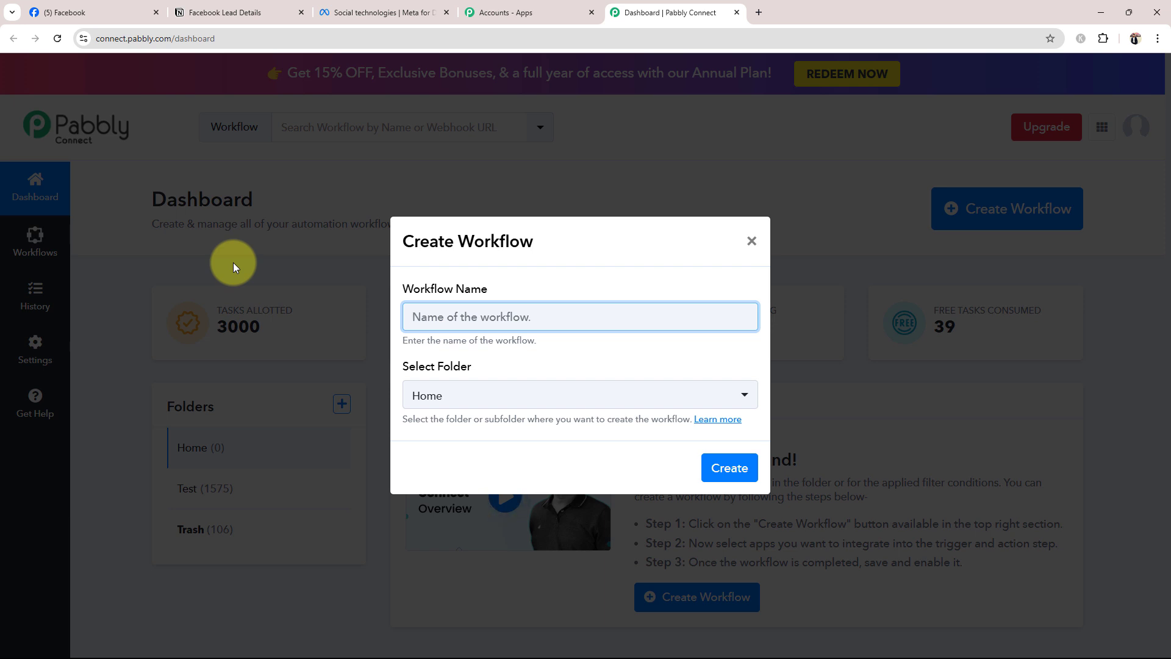
pyautogui.write('Add Facebook Lead Ads Leads in Notion with Pabbly Connect')
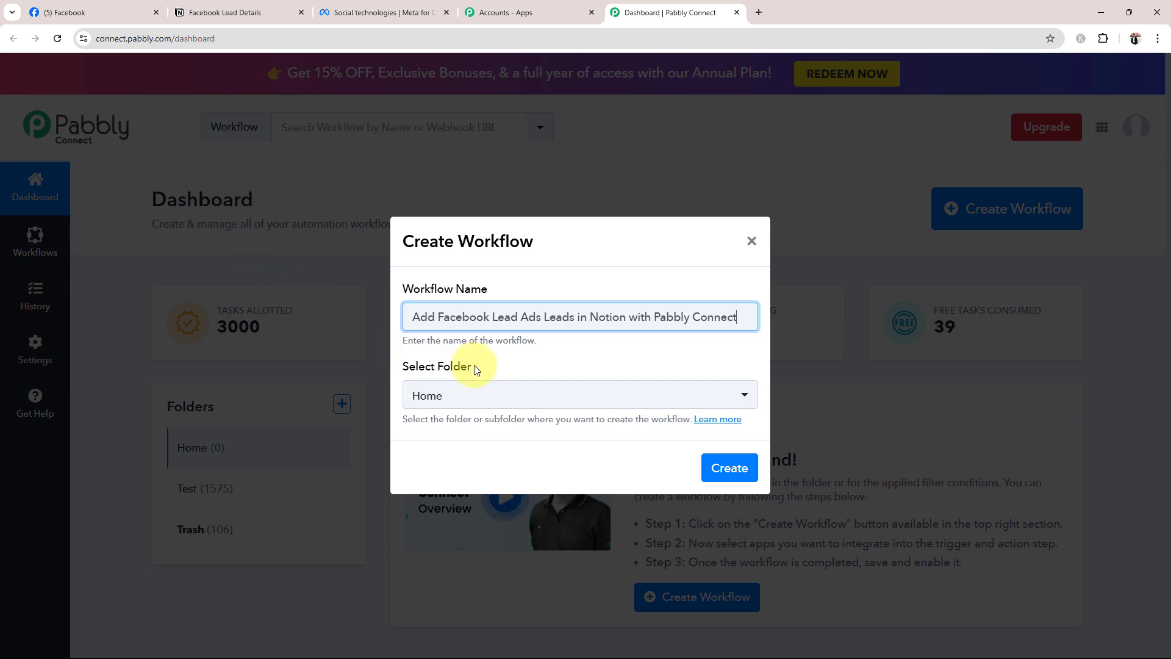
pyautogui.click(476, 369)
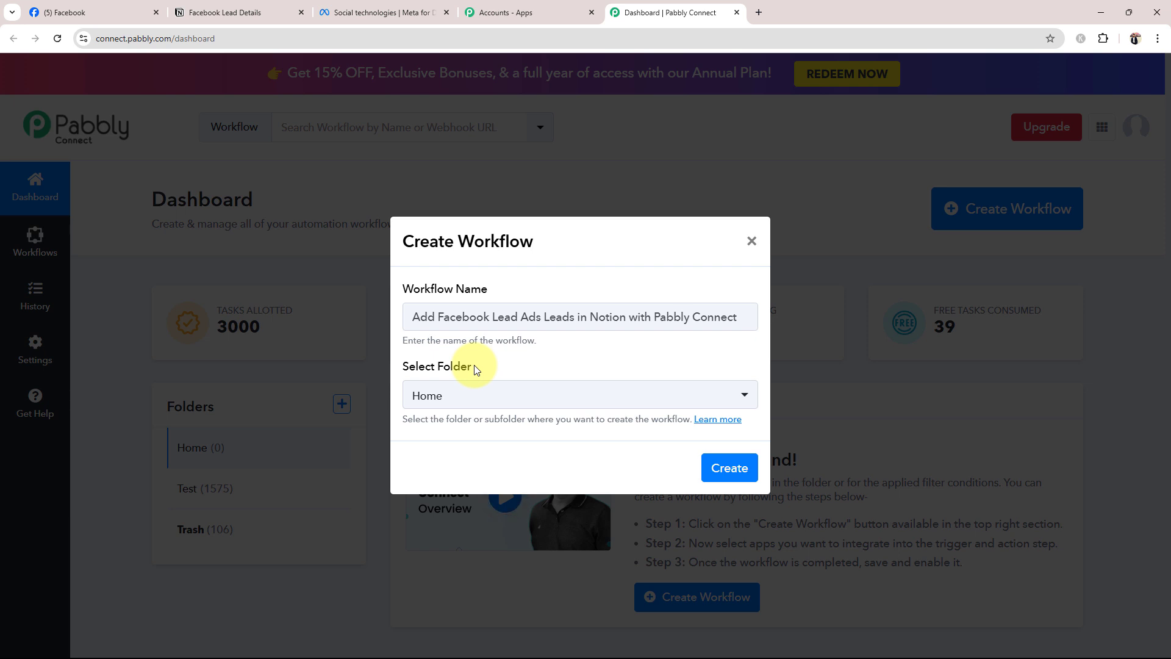
pyautogui.click(463, 398)
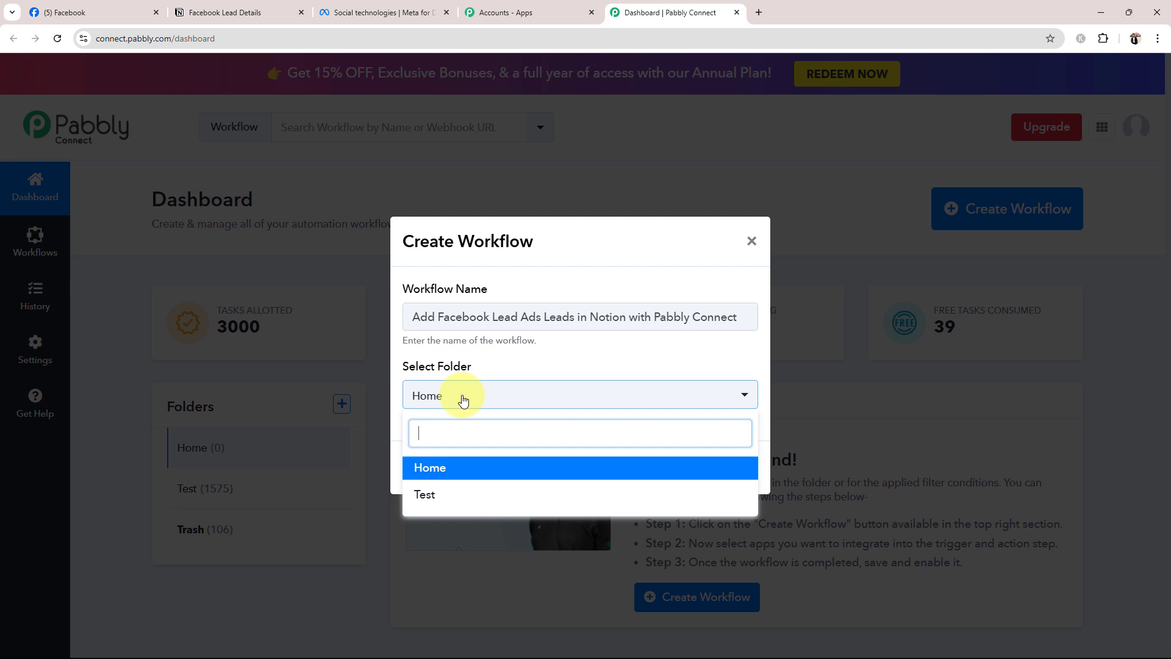
pyautogui.click(437, 471)
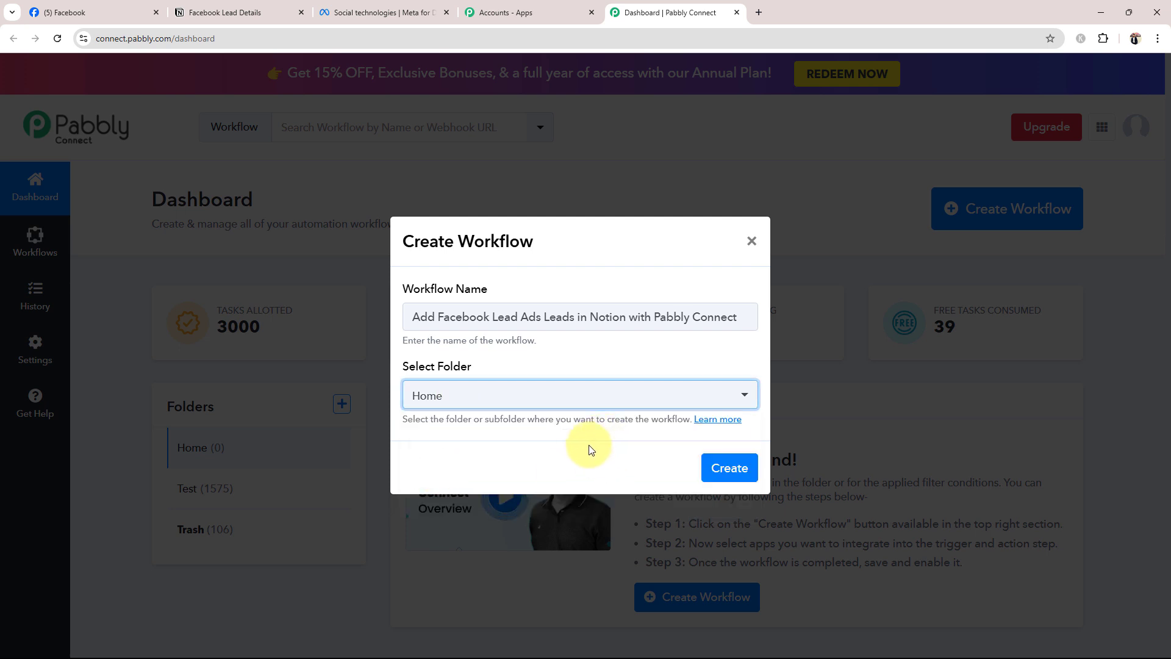
pyautogui.click(738, 468)
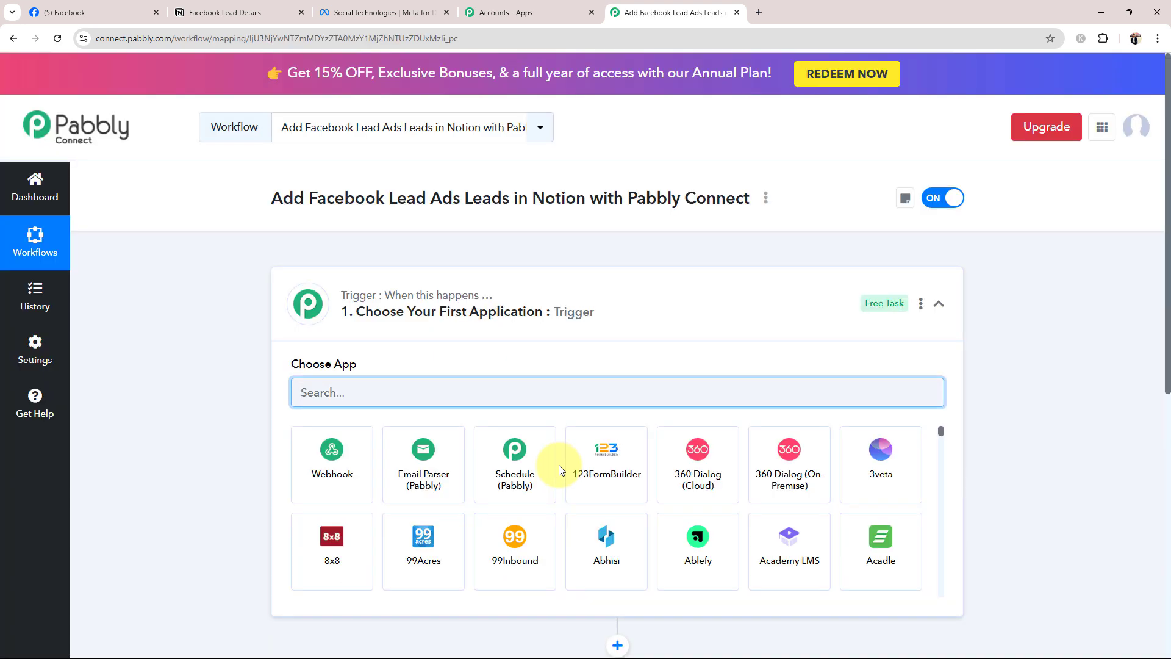
# Step: Review the workflow's trigger and action steps alongside the source Facebook page and the destination Notion table
pyautogui.click(460, 331)
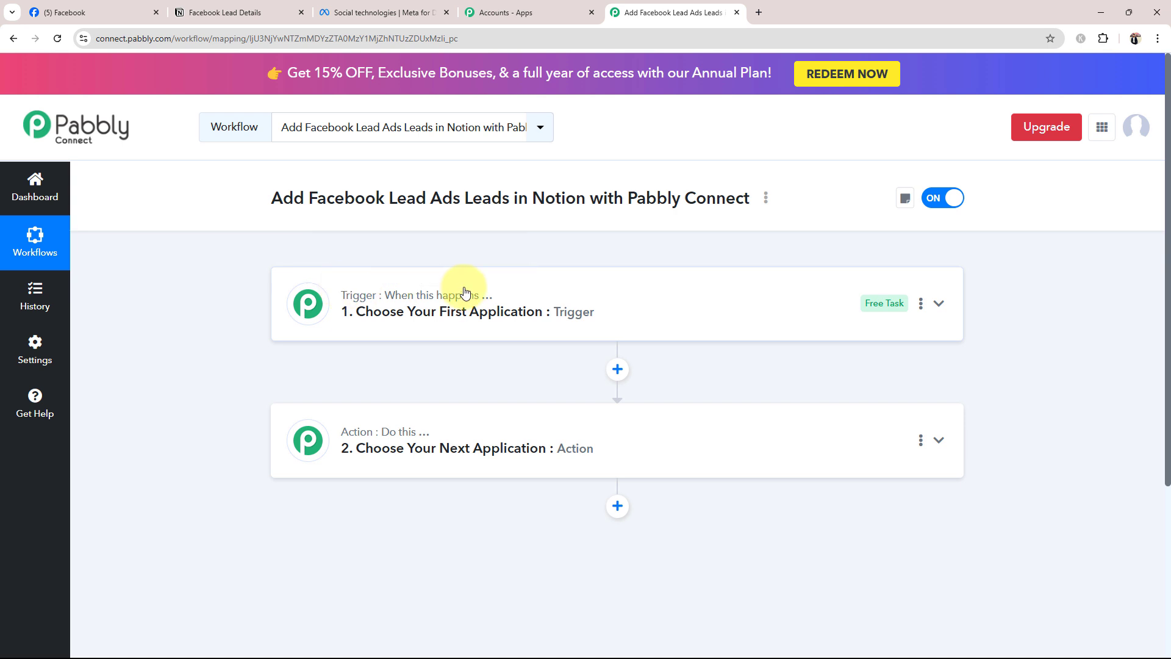
pyautogui.moveTo(362, 294)
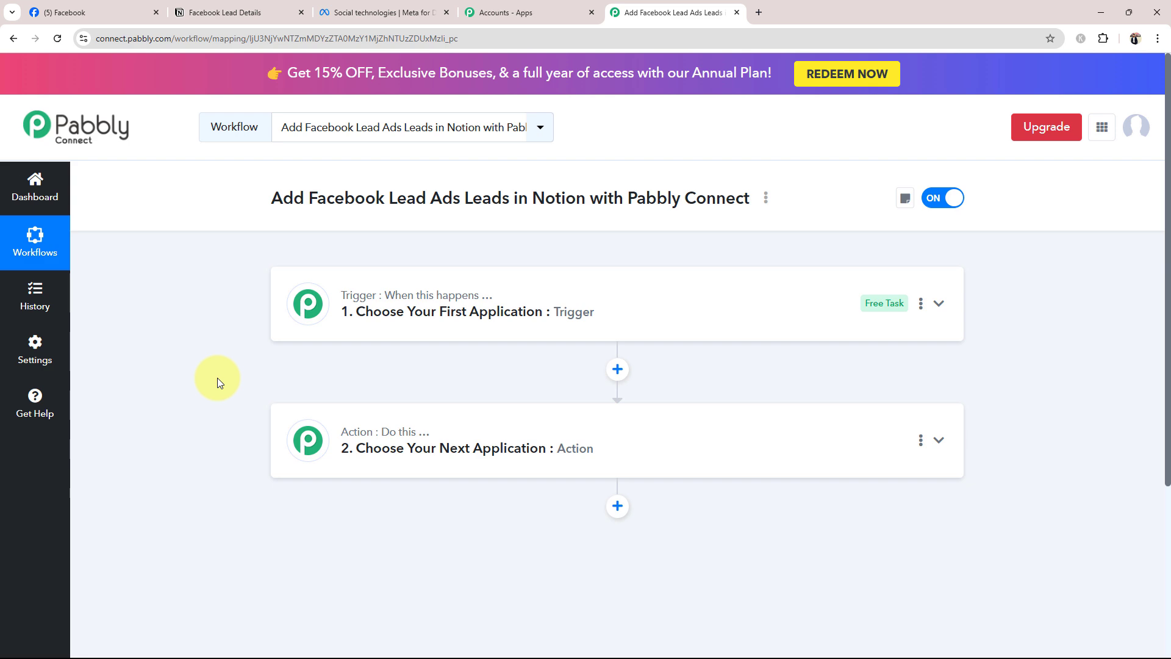
pyautogui.click(55, 11)
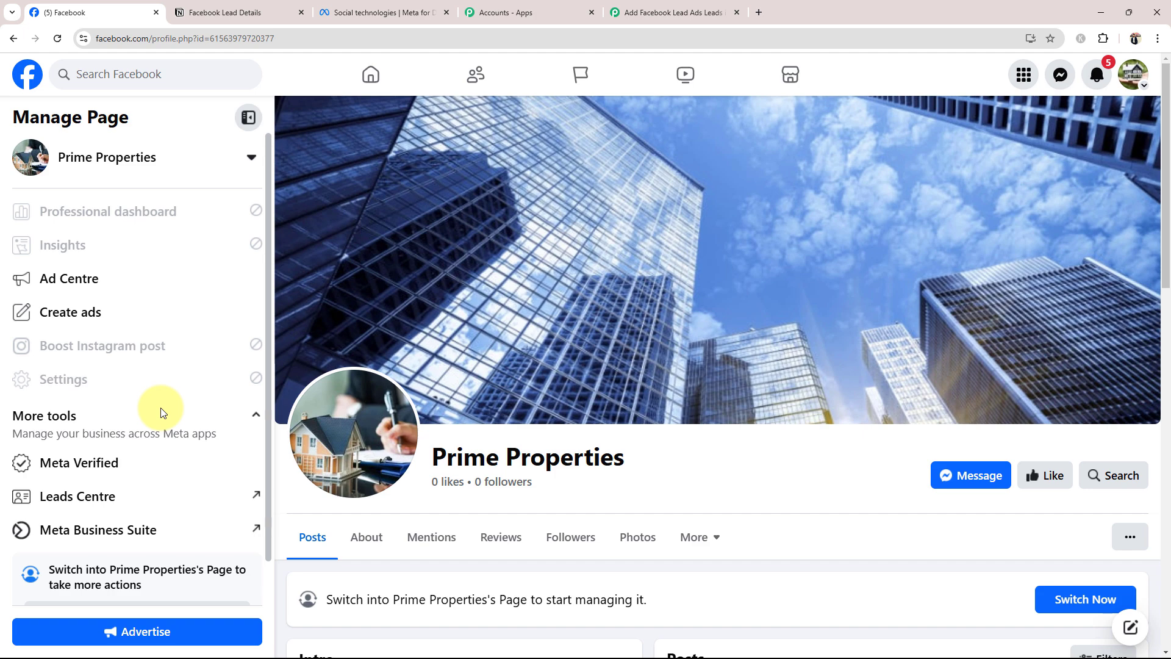
pyautogui.click(204, 13)
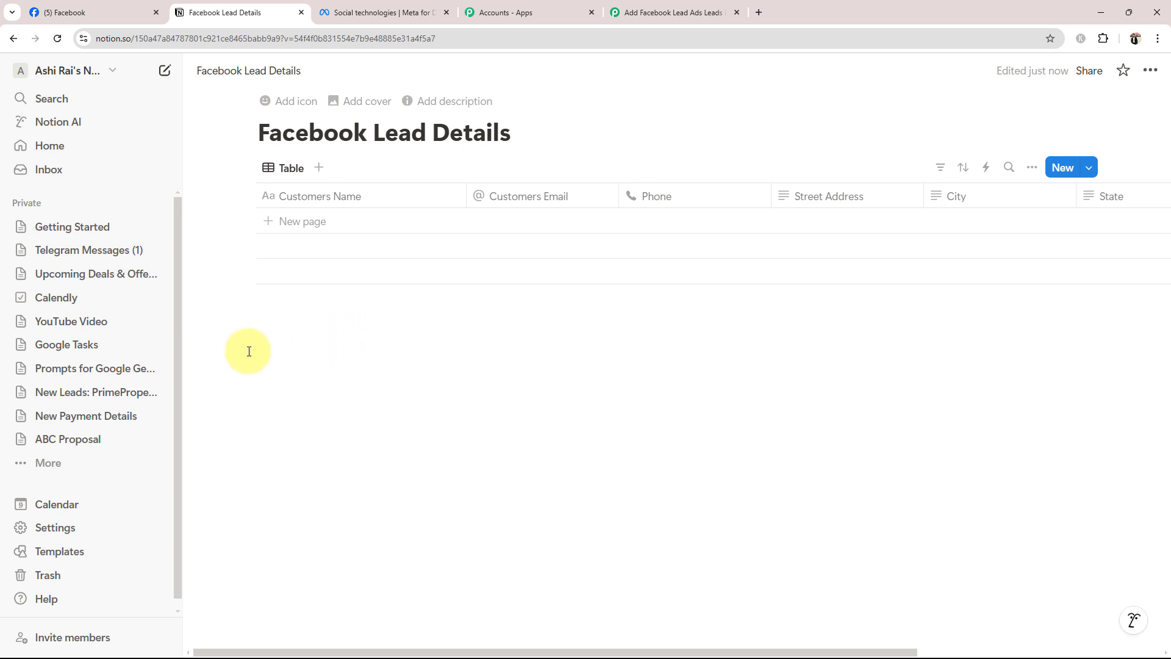
pyautogui.click(712, 12)
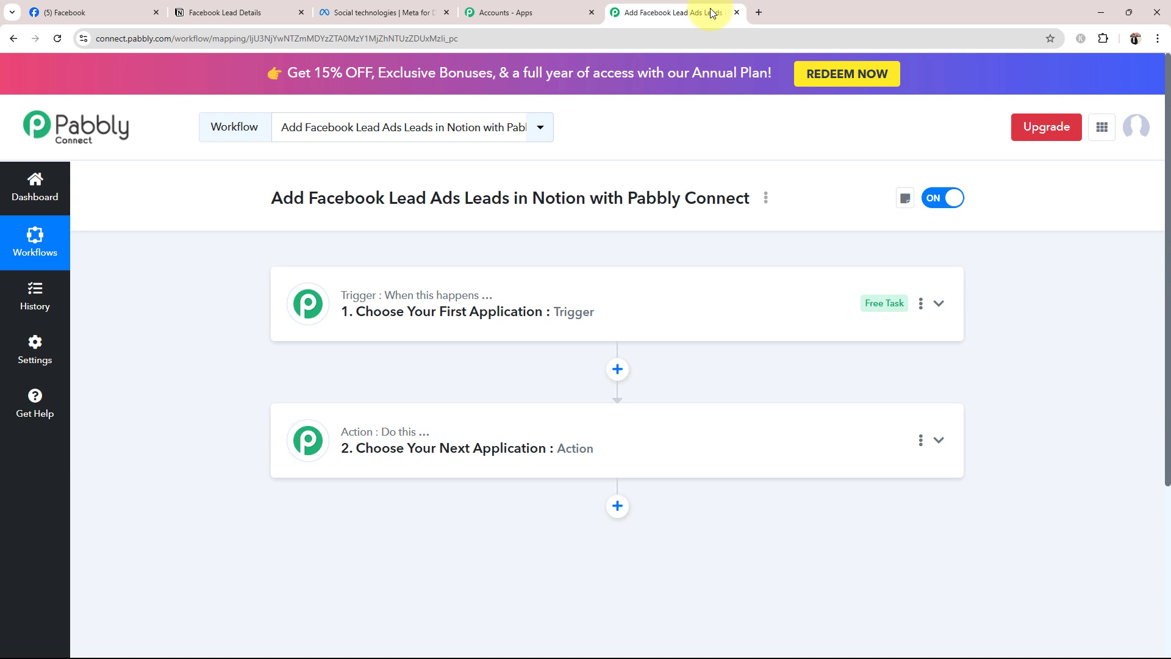
# Step: Set the workflow trigger to Facebook Lead Ads with the New Lead Instant event
pyautogui.click(505, 314)
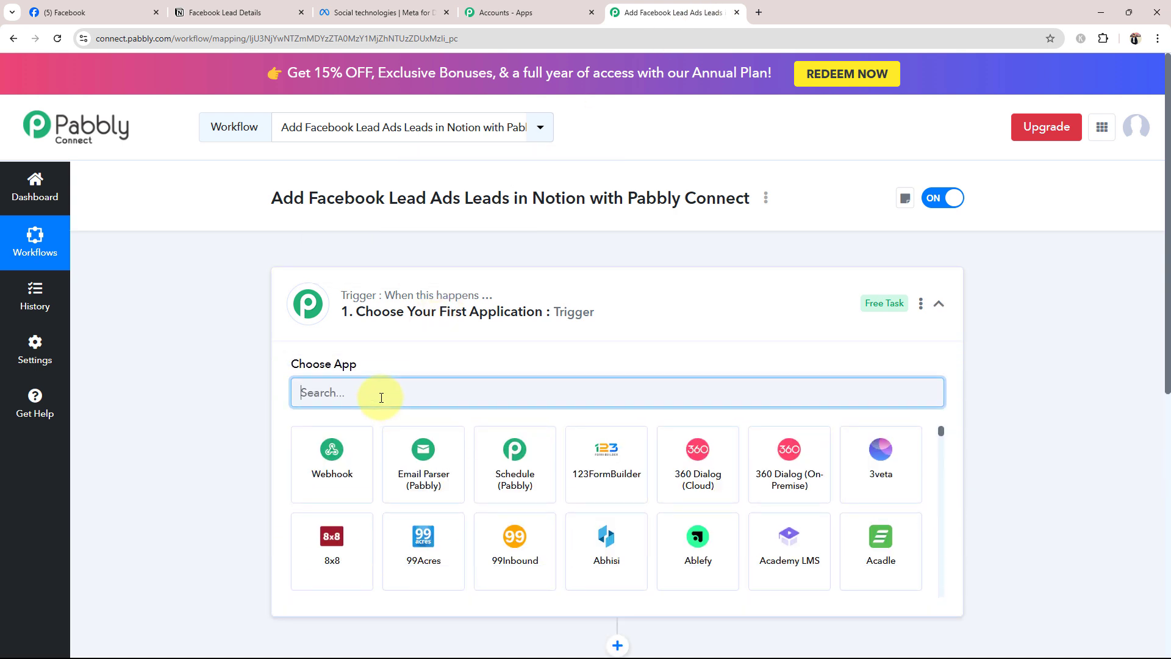
pyautogui.write('Faceb')
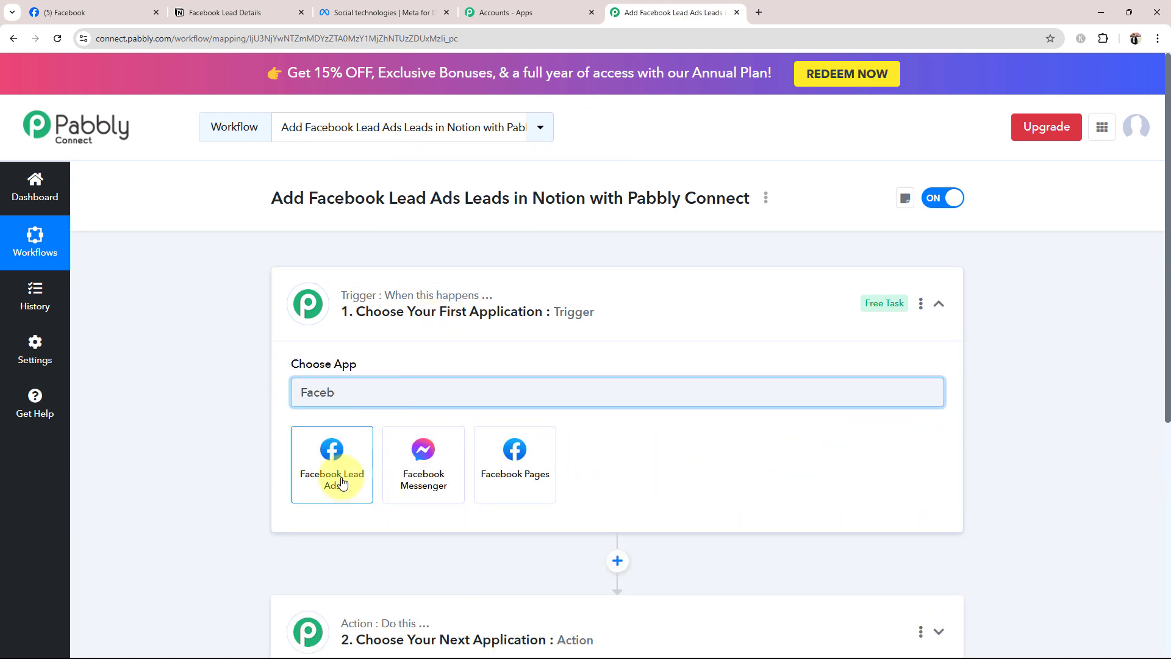
pyautogui.click(343, 484)
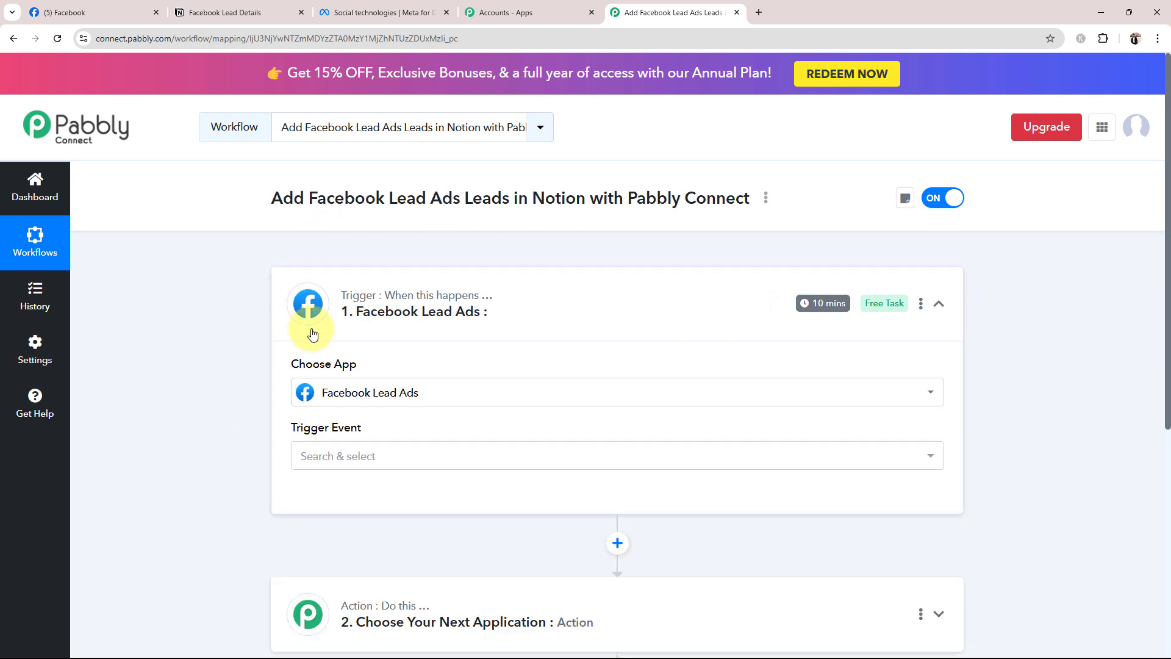
pyautogui.click(325, 457)
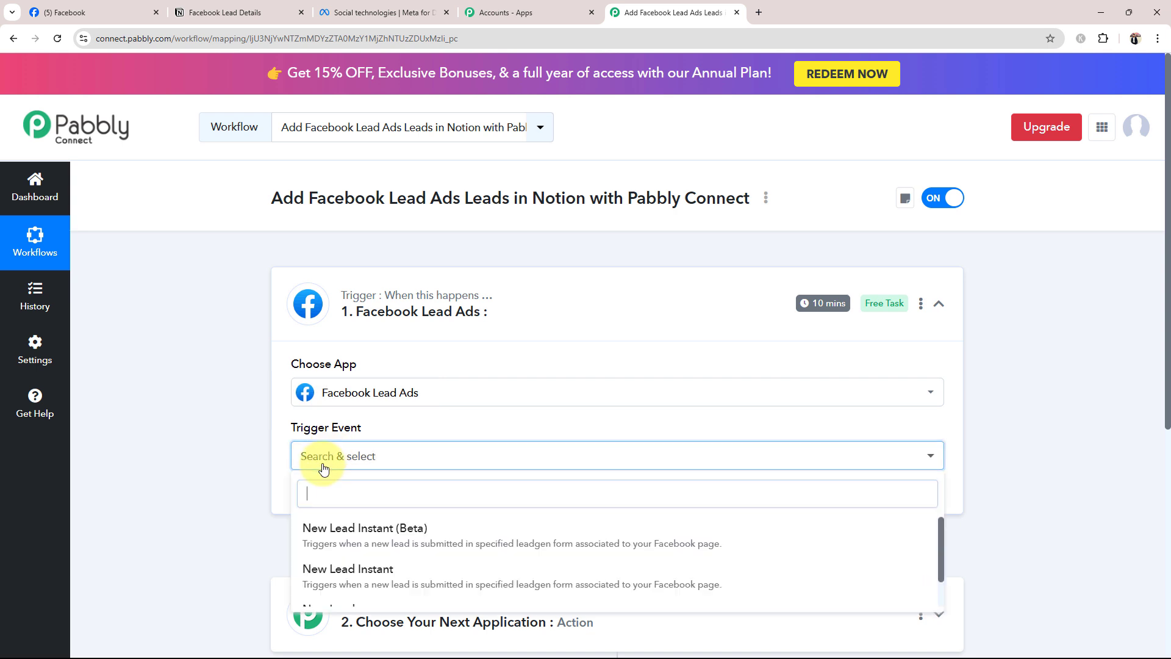
pyautogui.click(330, 571)
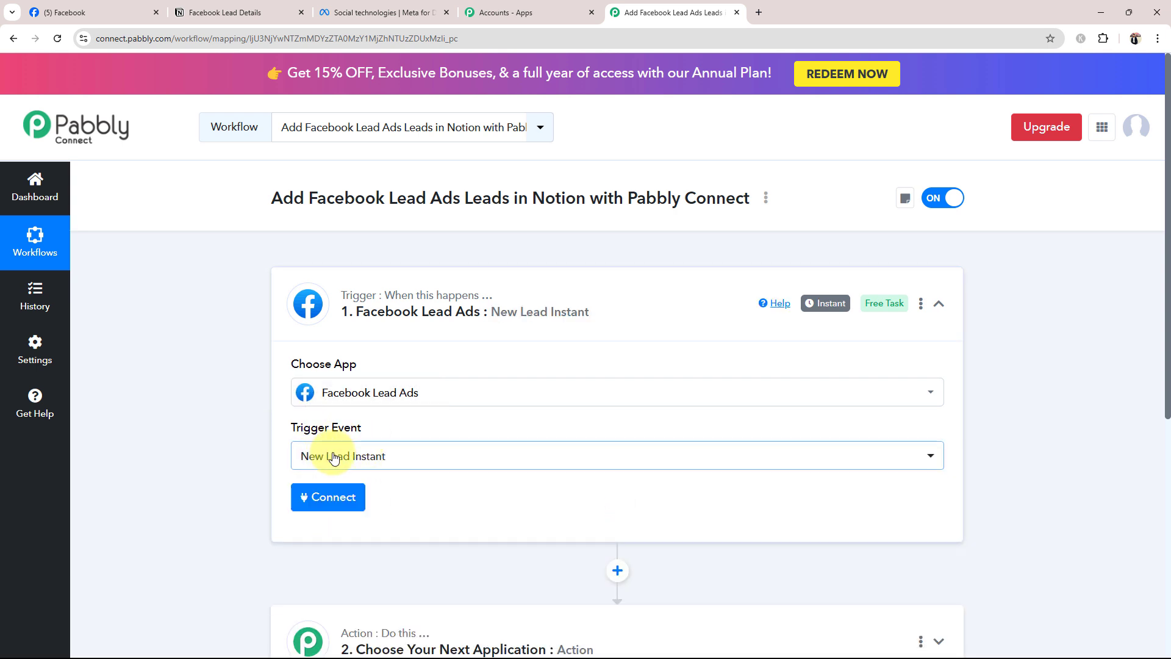
pyautogui.click(587, 300)
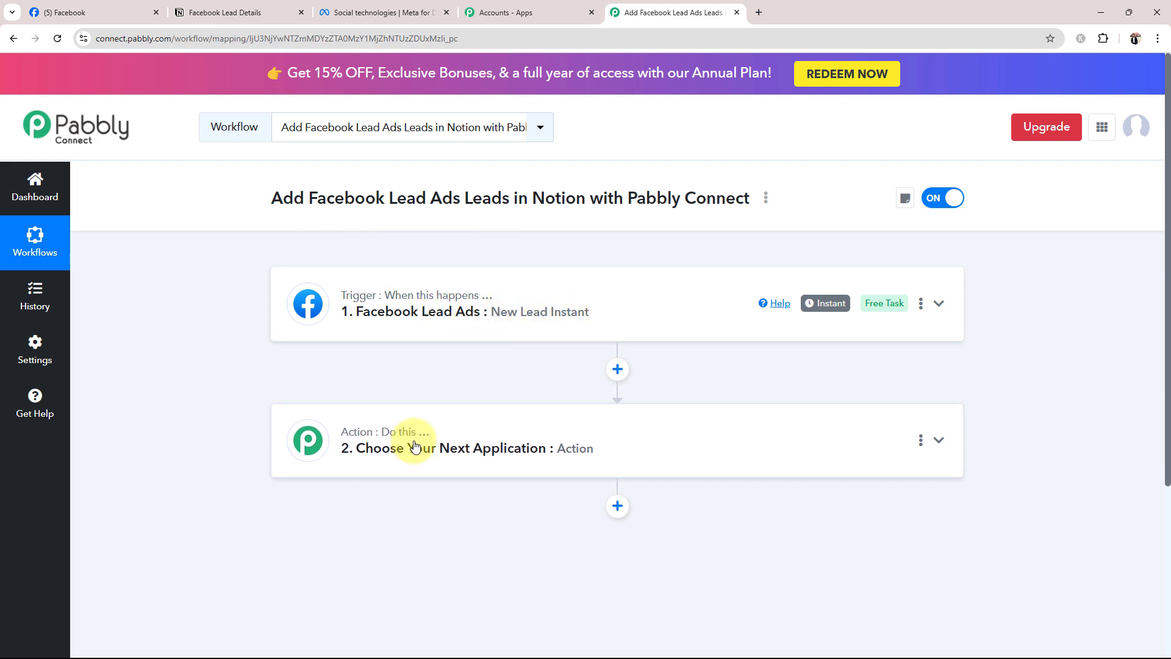
# Step: Set the workflow action to Notion with the Create Database Item event
pyautogui.click(414, 446)
pyautogui.scroll(-3, 327, 466)
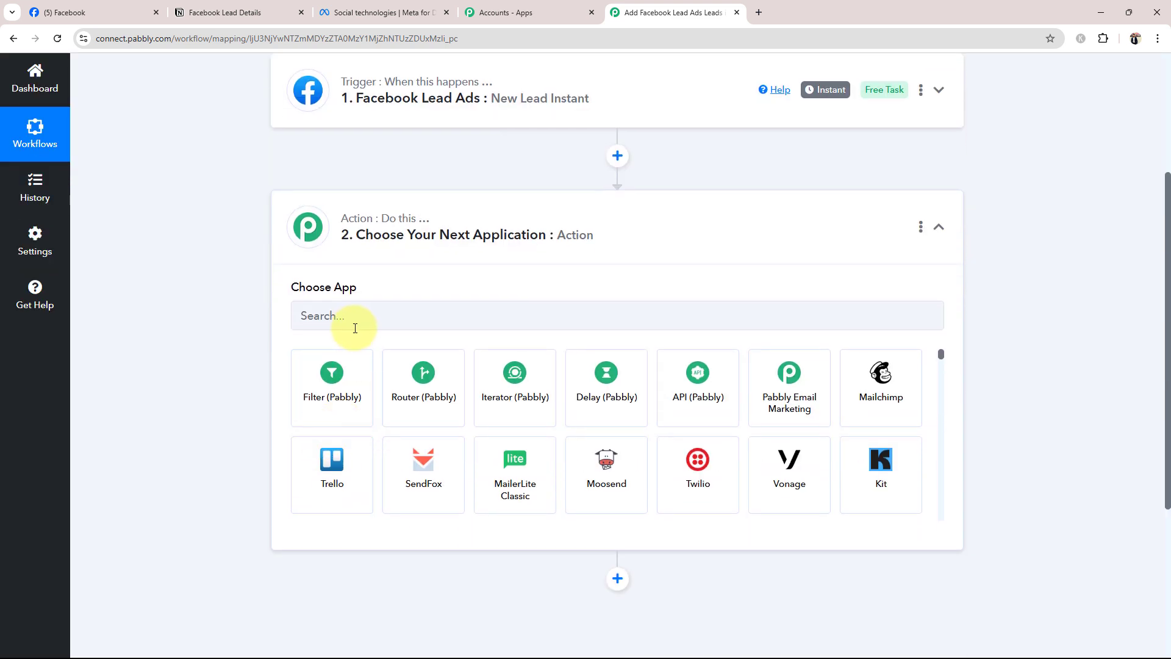
pyautogui.click(347, 313)
pyautogui.write('N')
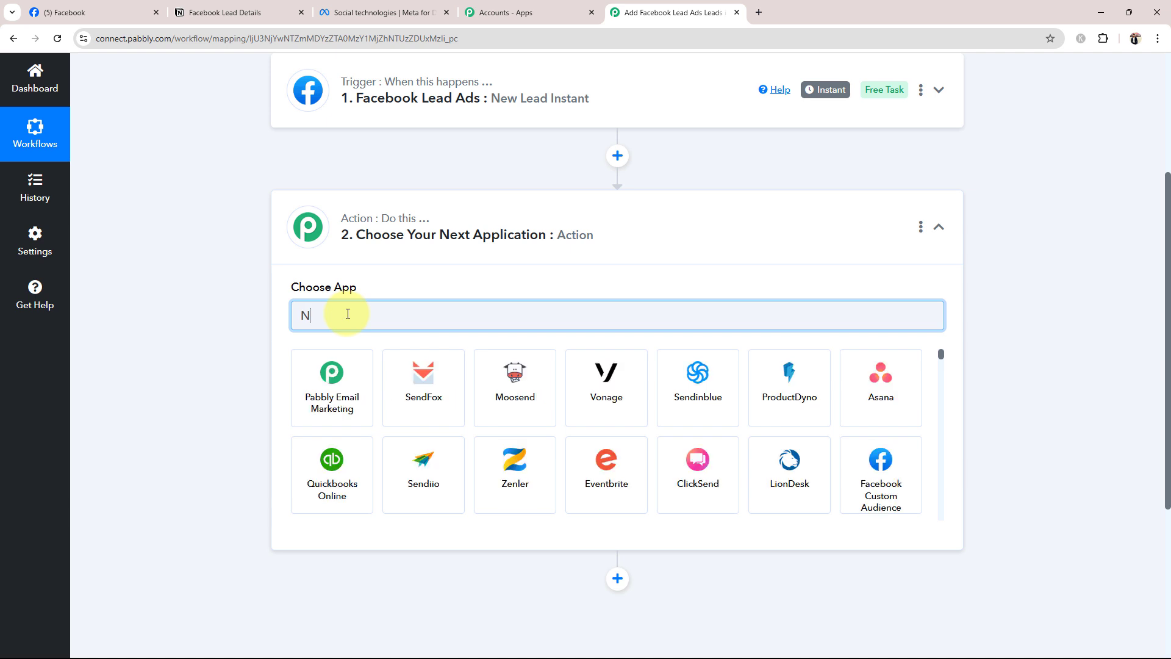
pyautogui.write('oy')
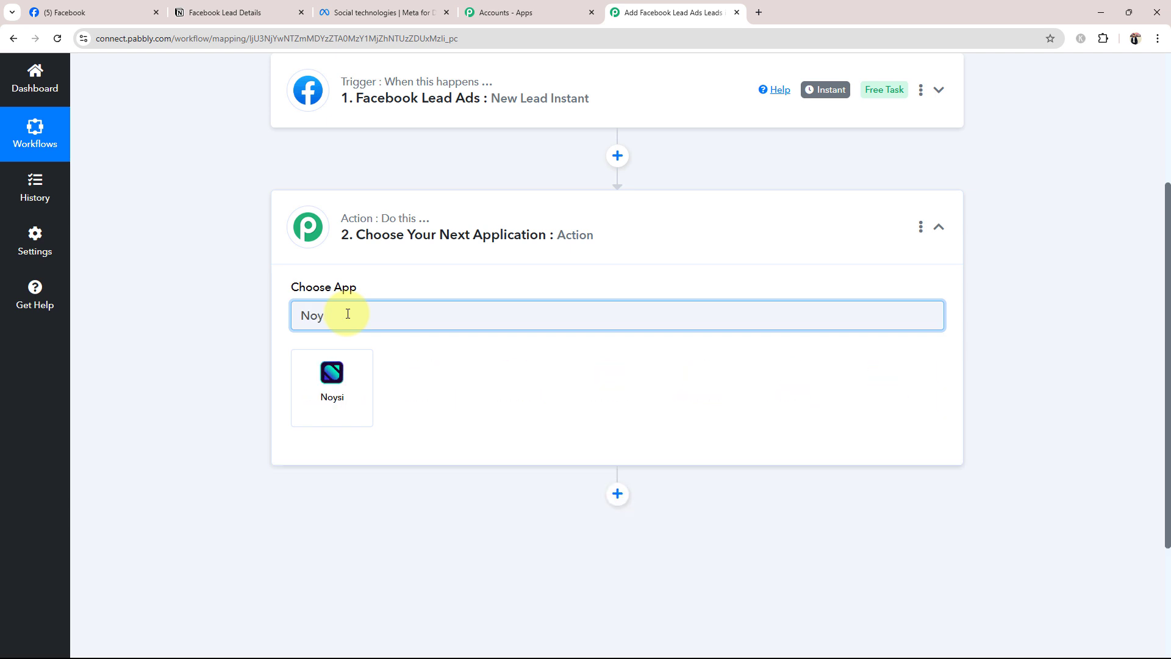
pyautogui.press('BackSpace')
pyautogui.click(698, 484)
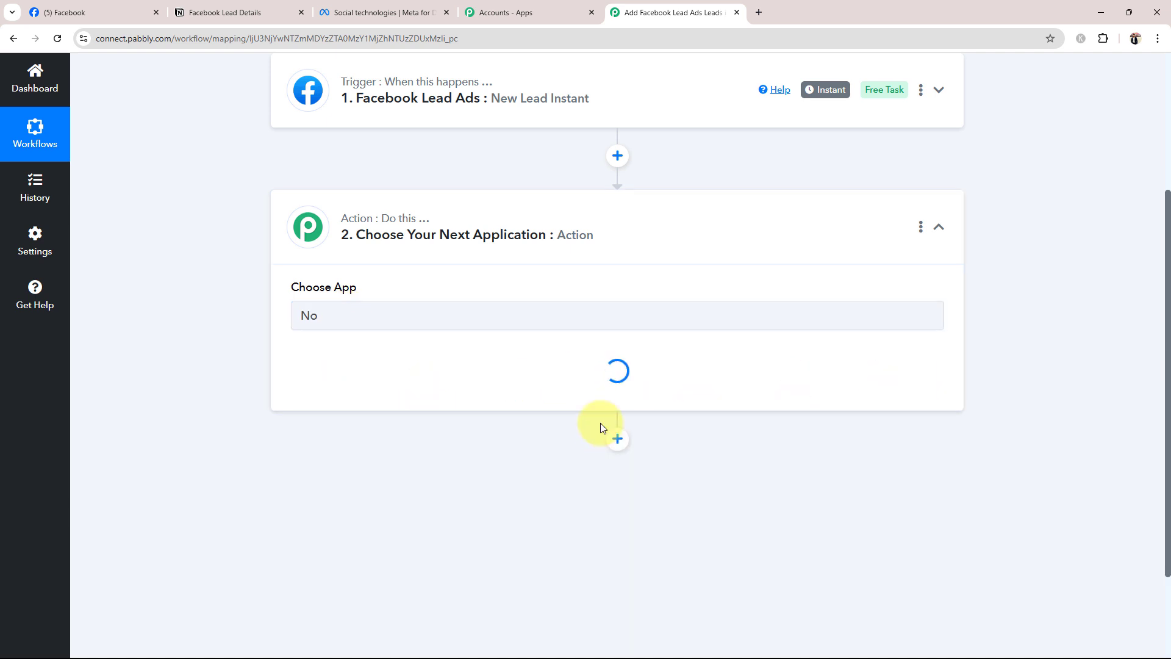
pyautogui.click(386, 390)
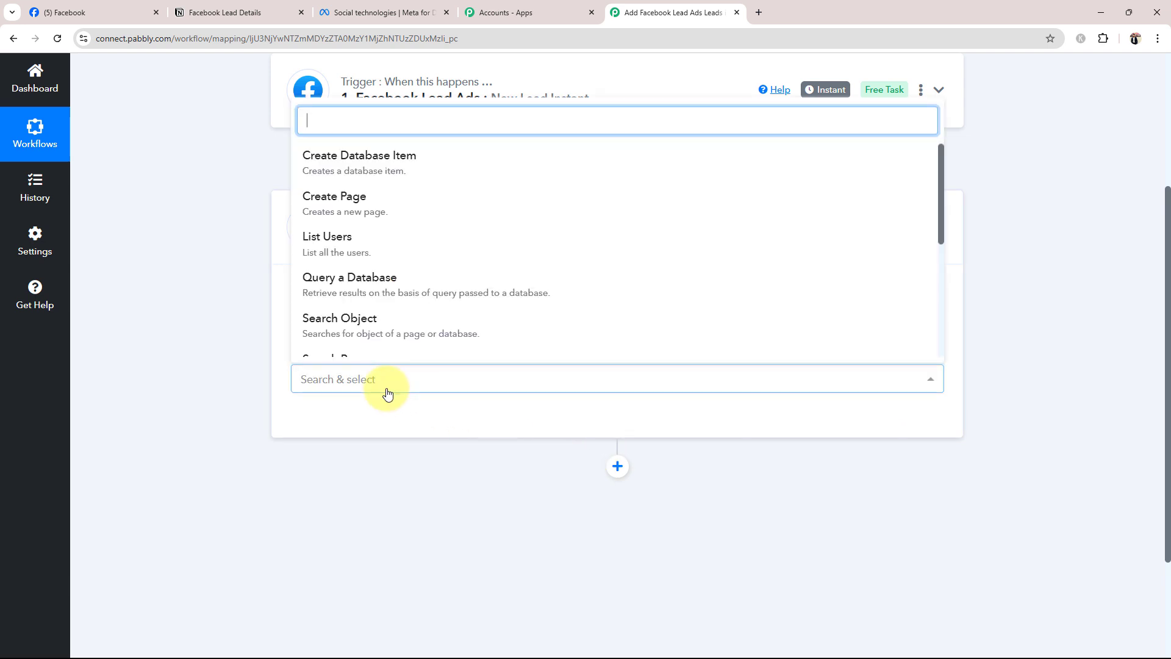
pyautogui.click(354, 155)
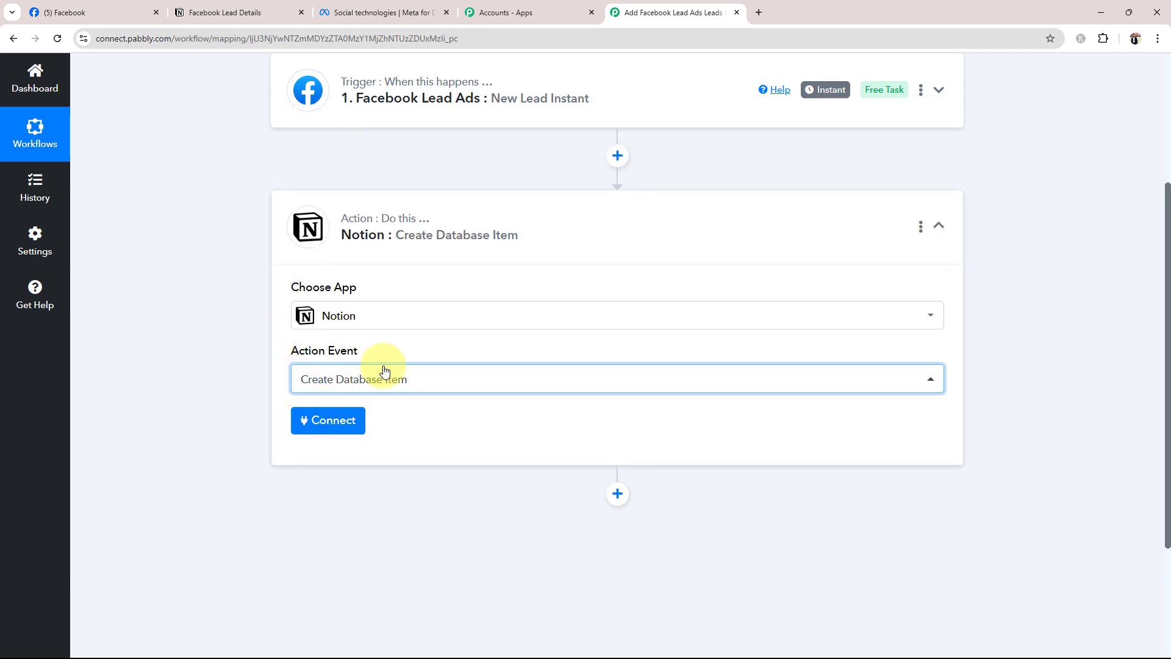
pyautogui.click(518, 241)
pyautogui.scroll(3, 348, 374)
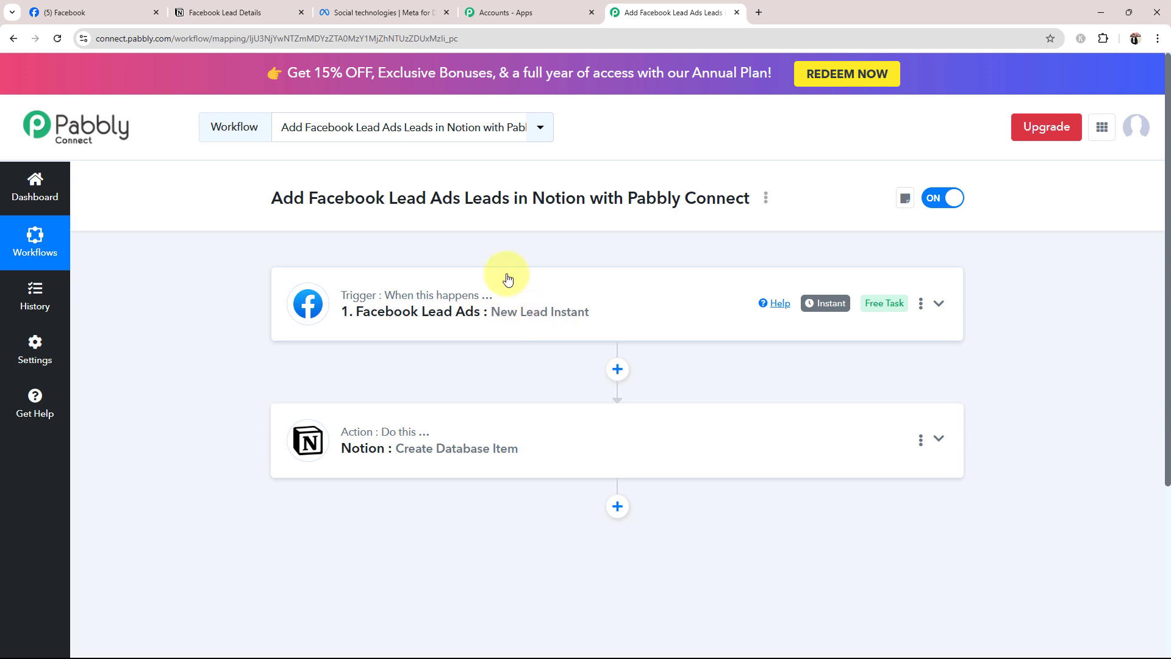
# Step: Add a new Facebook Lead Ads connection to the trigger and authorize it with the previously used Facebook account
pyautogui.click(481, 308)
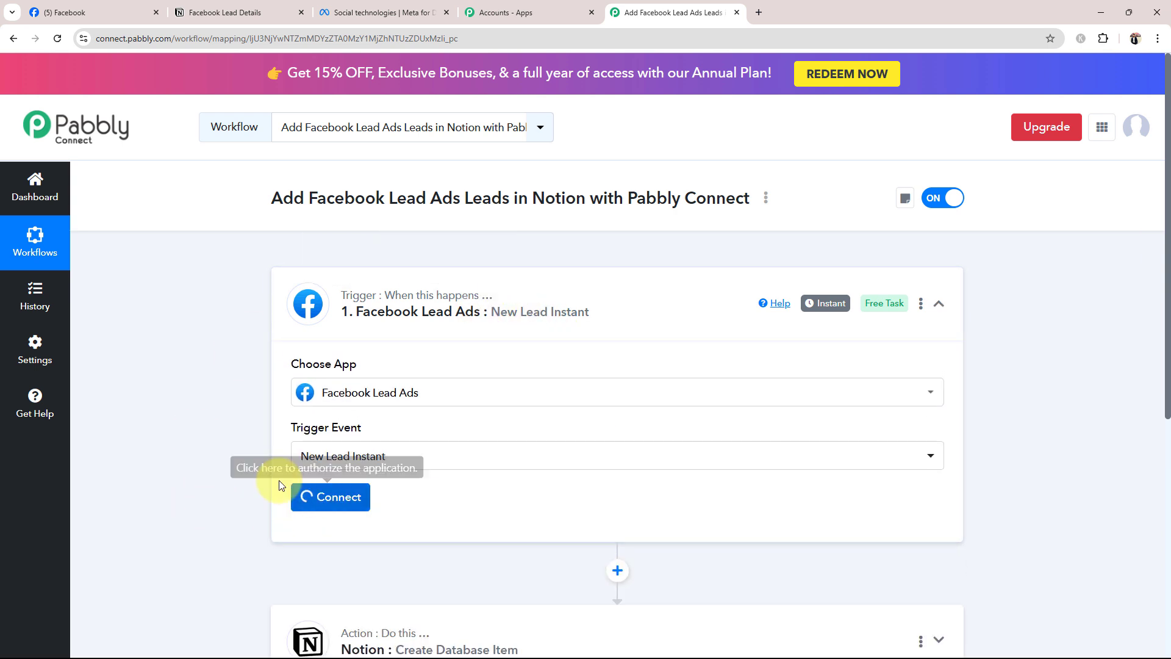
pyautogui.click(322, 508)
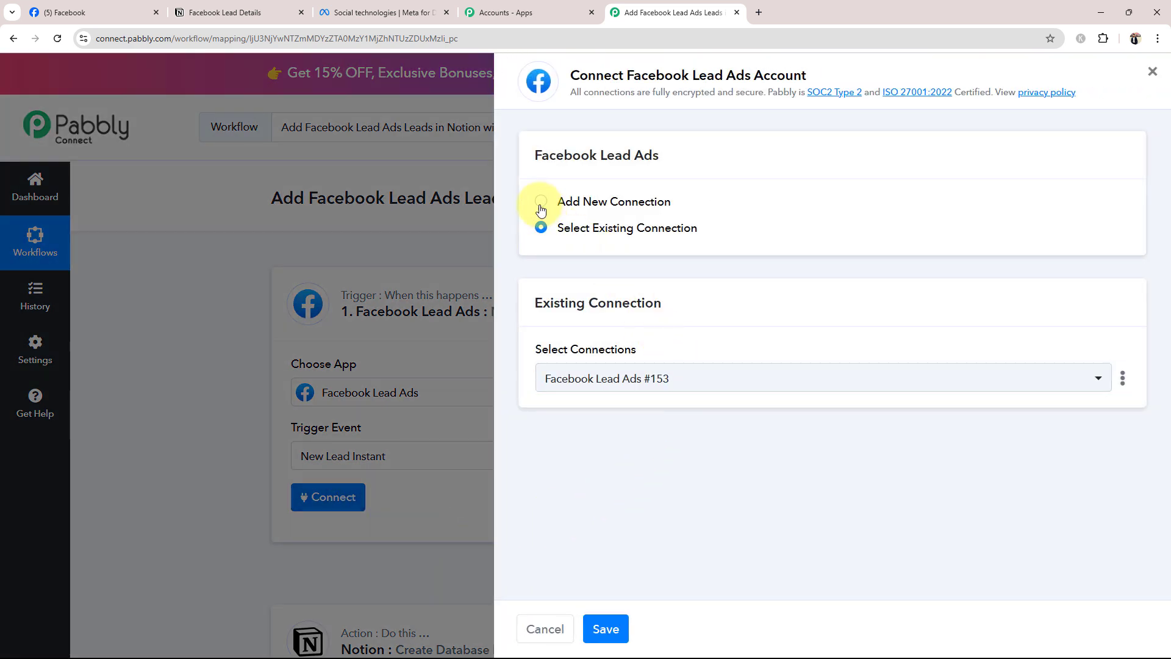
pyautogui.click(540, 204)
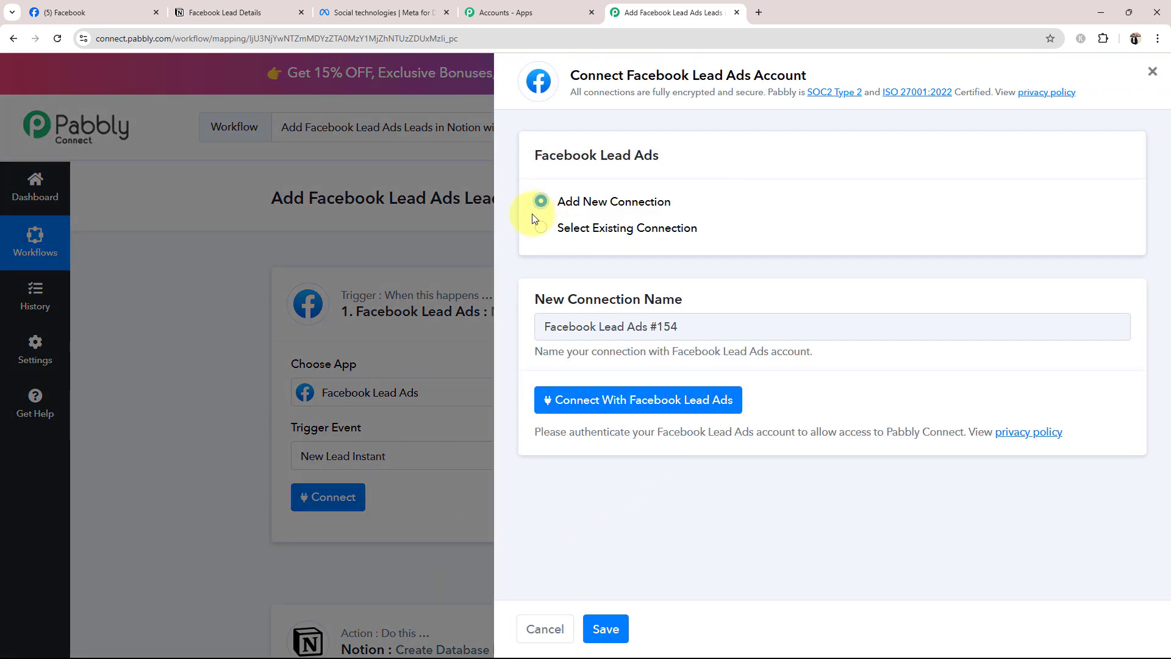
pyautogui.click(685, 413)
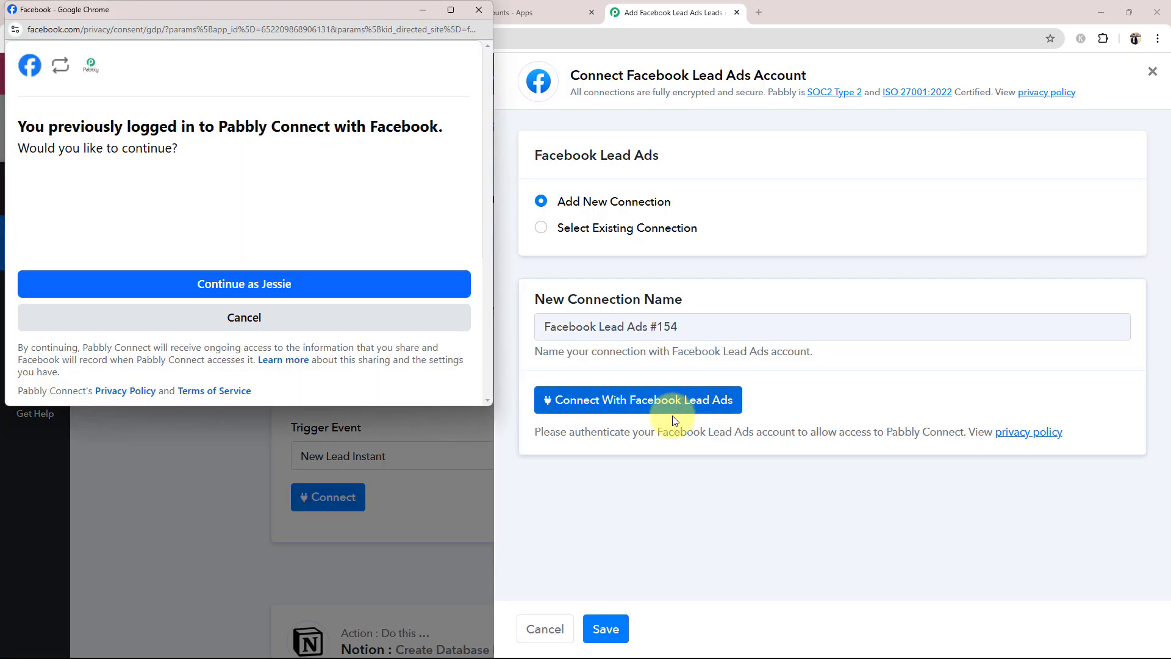
pyautogui.click(233, 282)
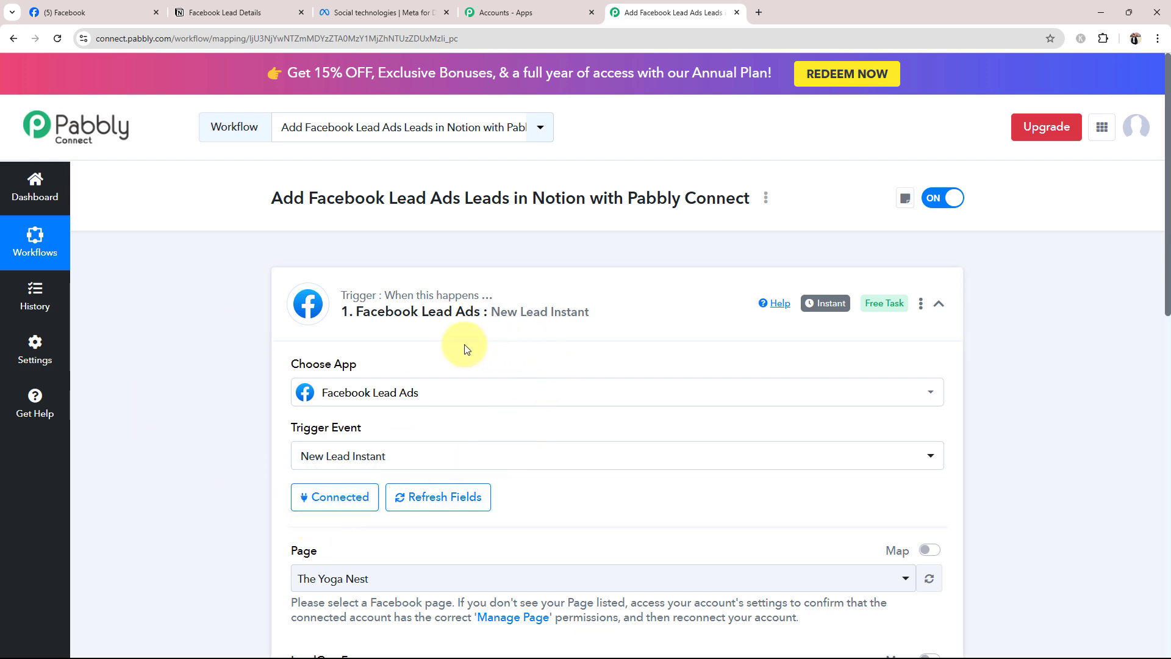
# Step: Set the trigger's Facebook page to Prime Properties, matching the page name shown on Facebook
pyautogui.scroll(-5, 226, 493)
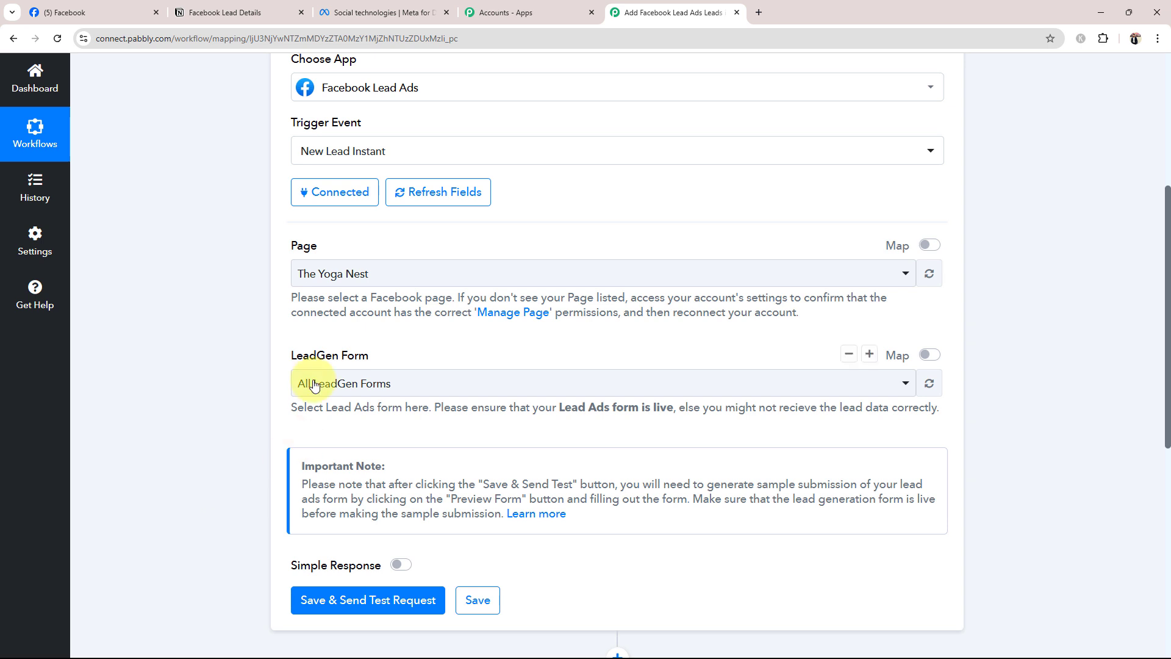
pyautogui.moveTo(287, 355); pyautogui.dragTo(378, 355)
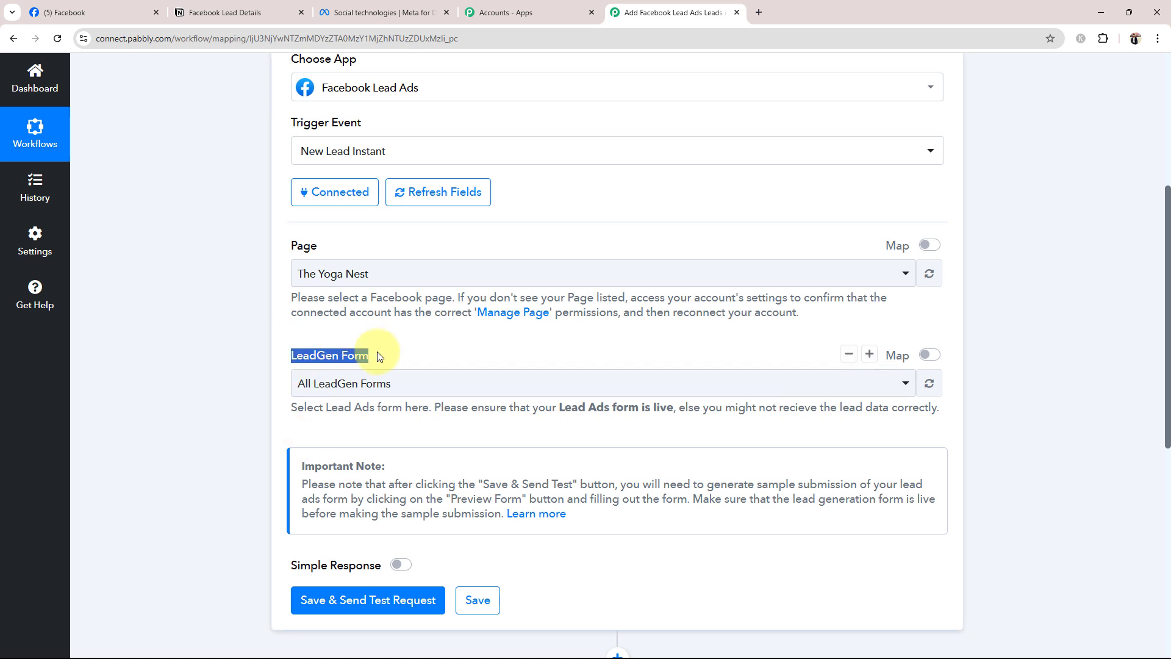
pyautogui.click(216, 342)
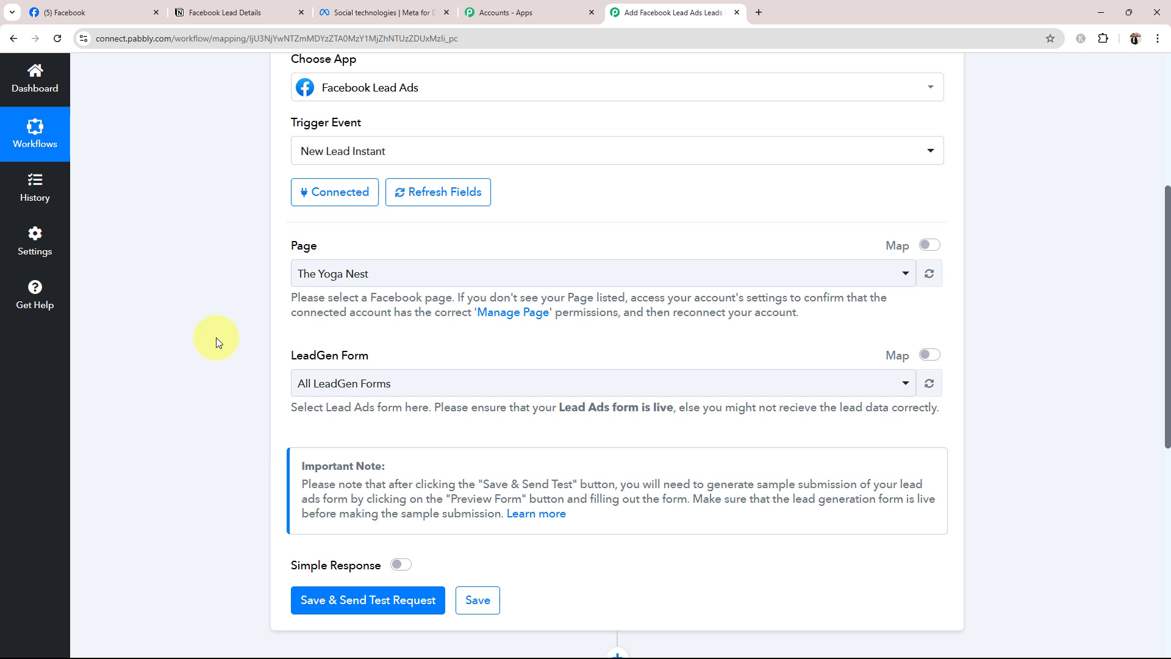
pyautogui.click(360, 278)
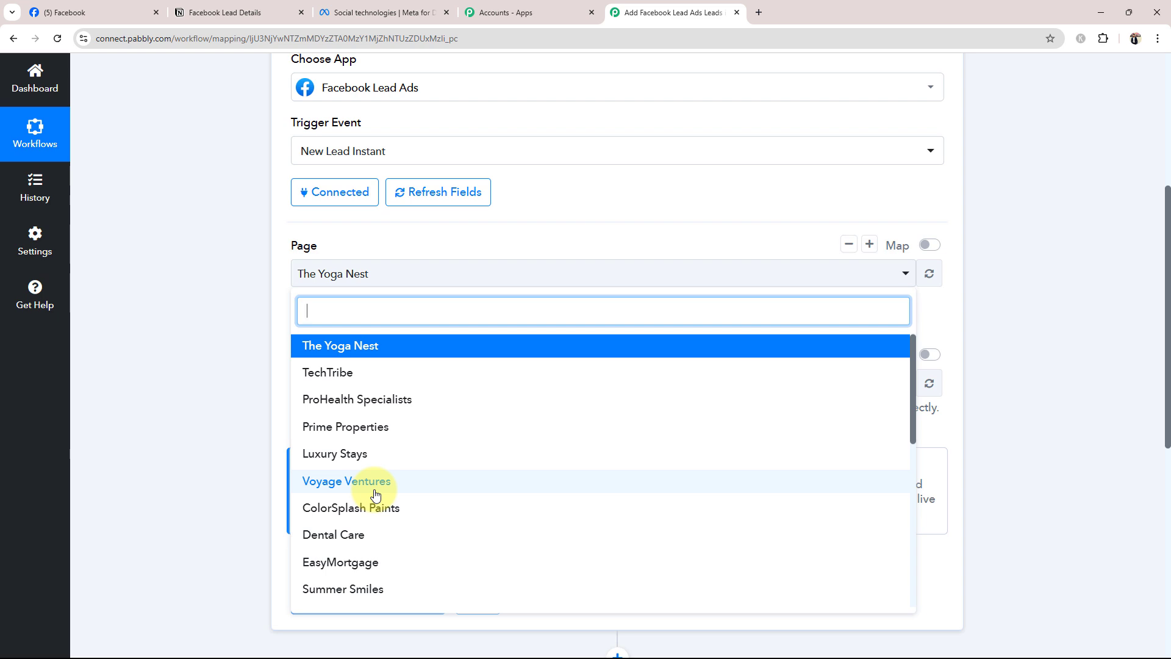
pyautogui.click(105, 11)
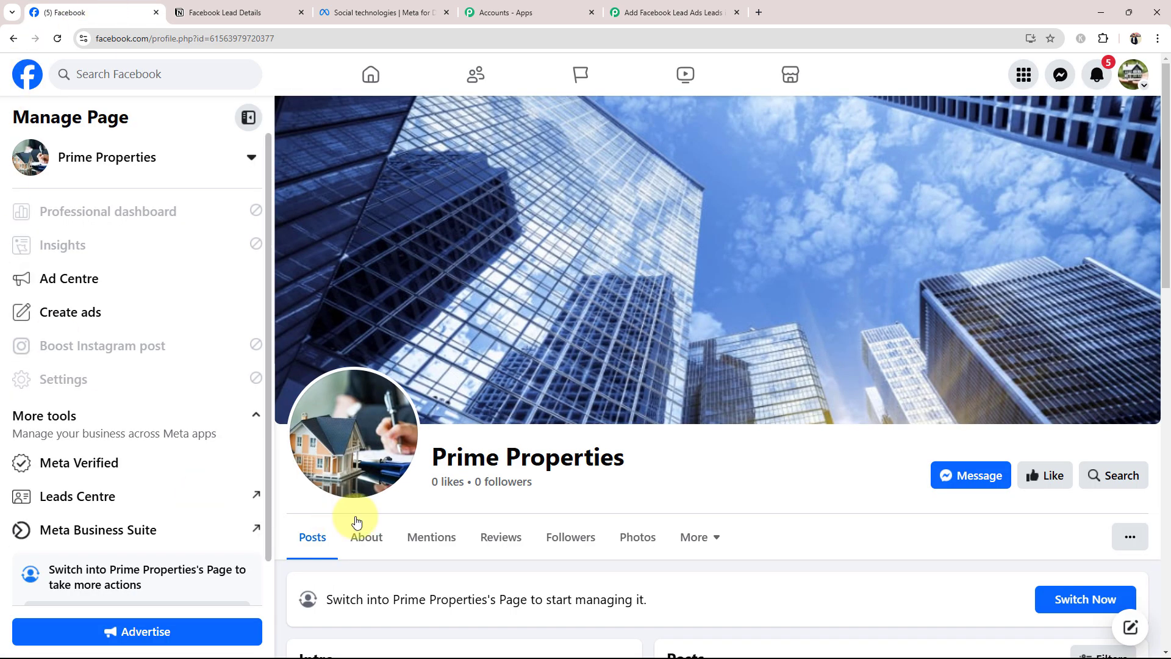
pyautogui.moveTo(421, 458); pyautogui.dragTo(777, 460)
pyautogui.click(653, 12)
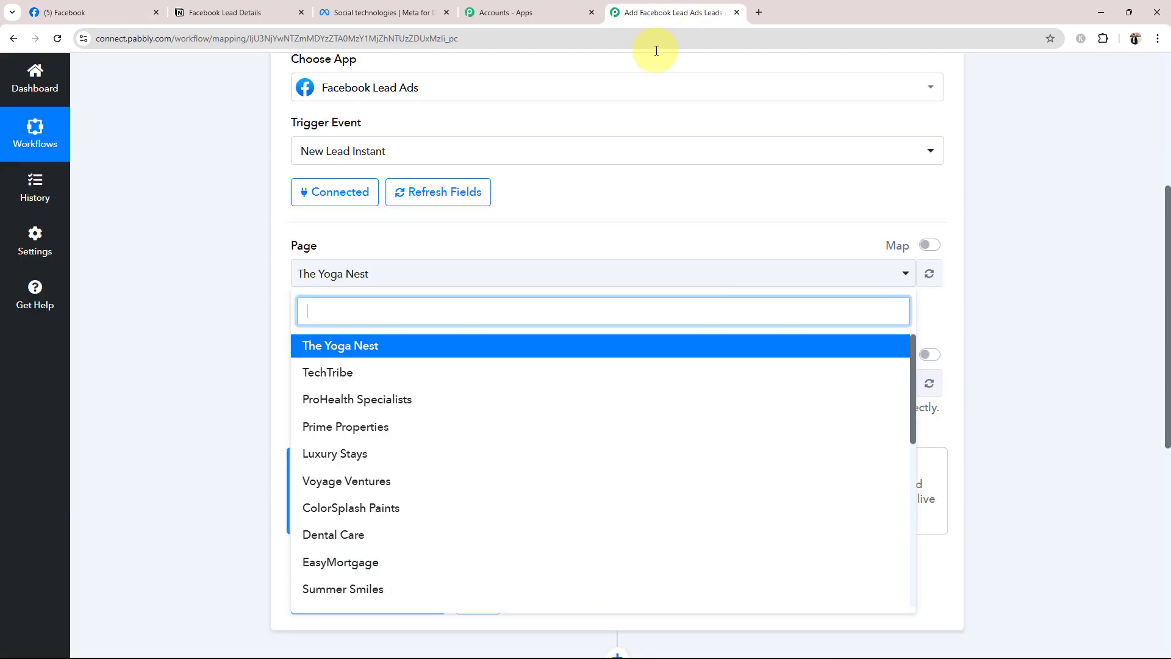
pyautogui.click(330, 434)
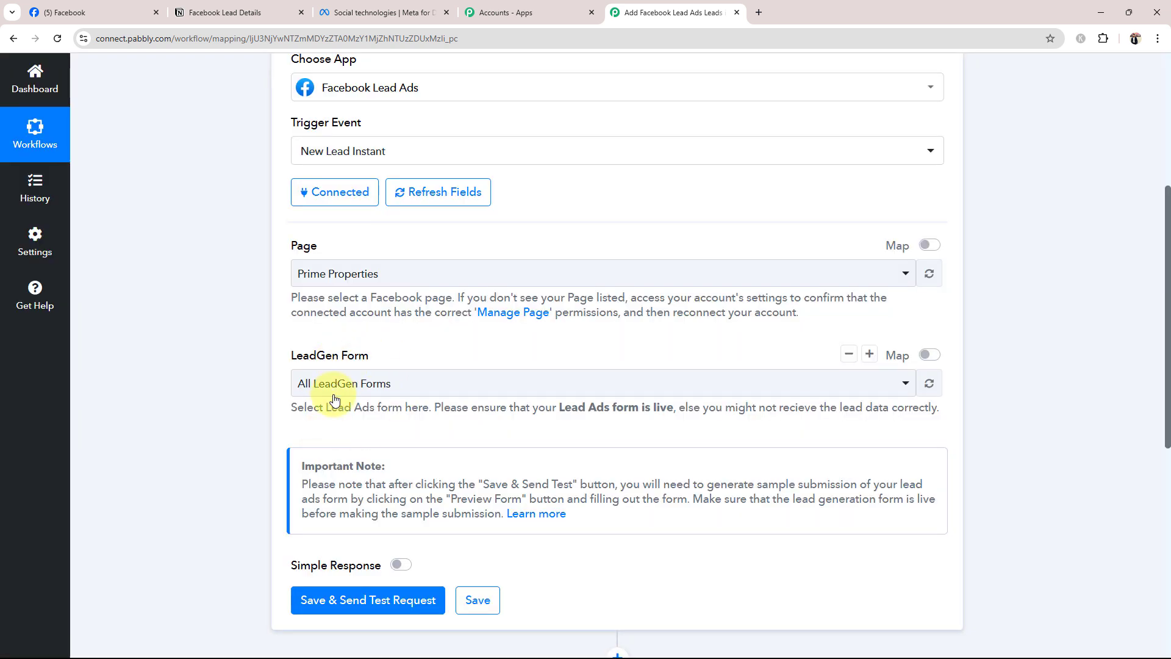
# Step: Set the trigger's LeadGen form to Lead Form New and save it with a test request to await the webhook response
pyautogui.click(334, 395)
pyautogui.scroll(-2, 352, 567)
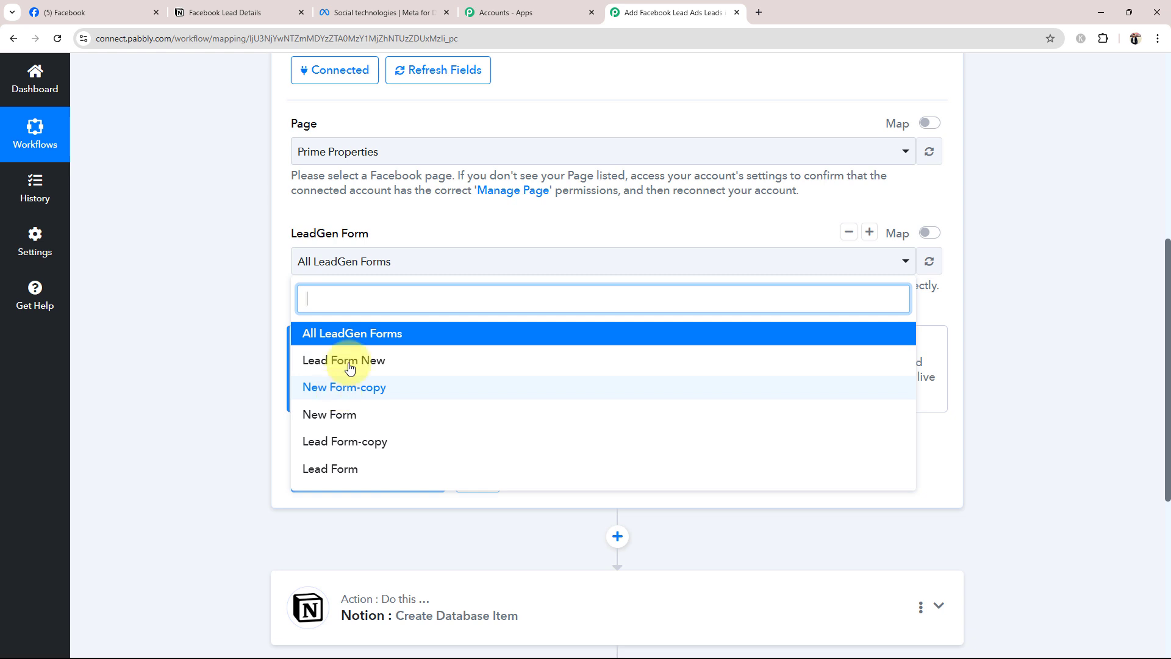
pyautogui.click(328, 361)
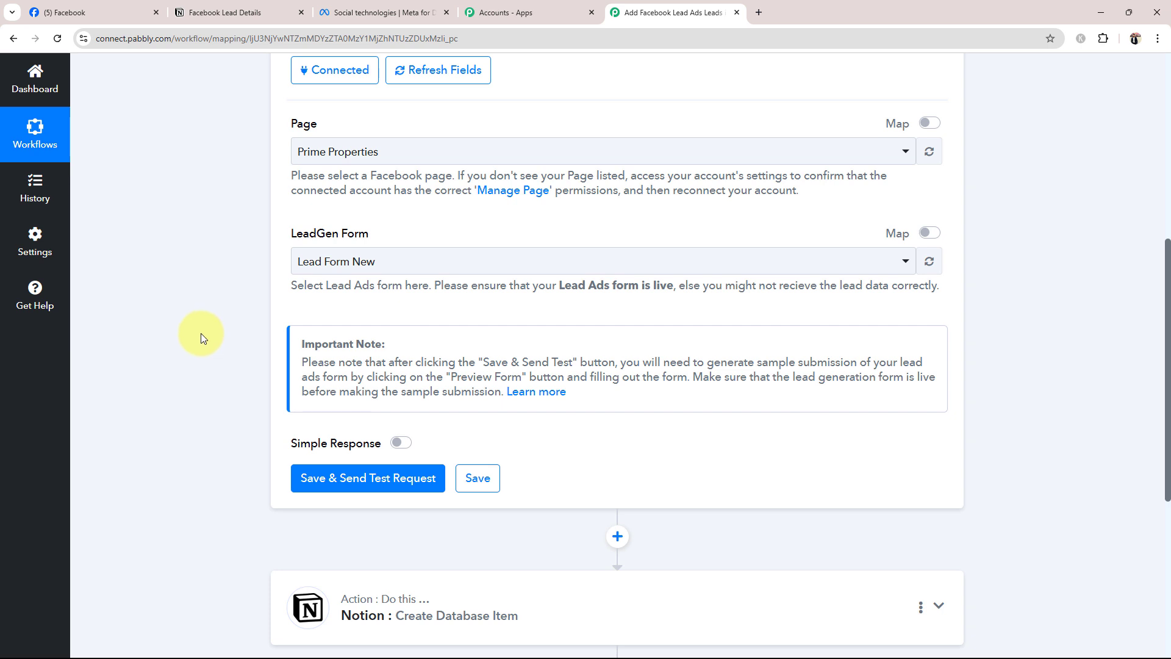
pyautogui.click(348, 479)
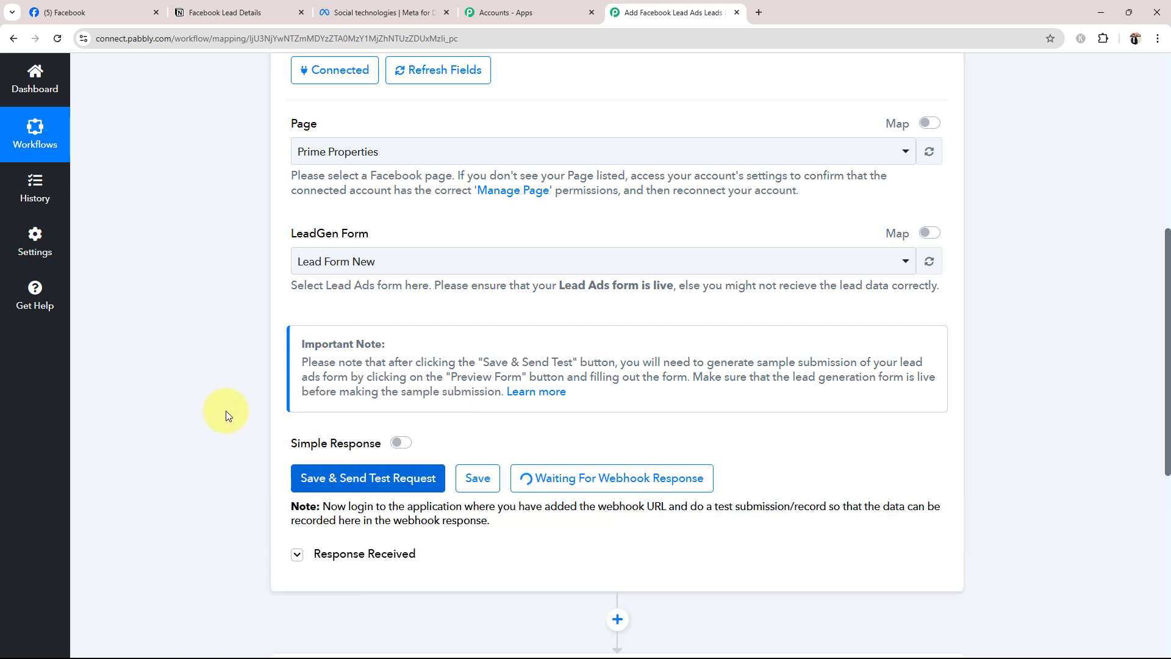
pyautogui.scroll(-2, 225, 411)
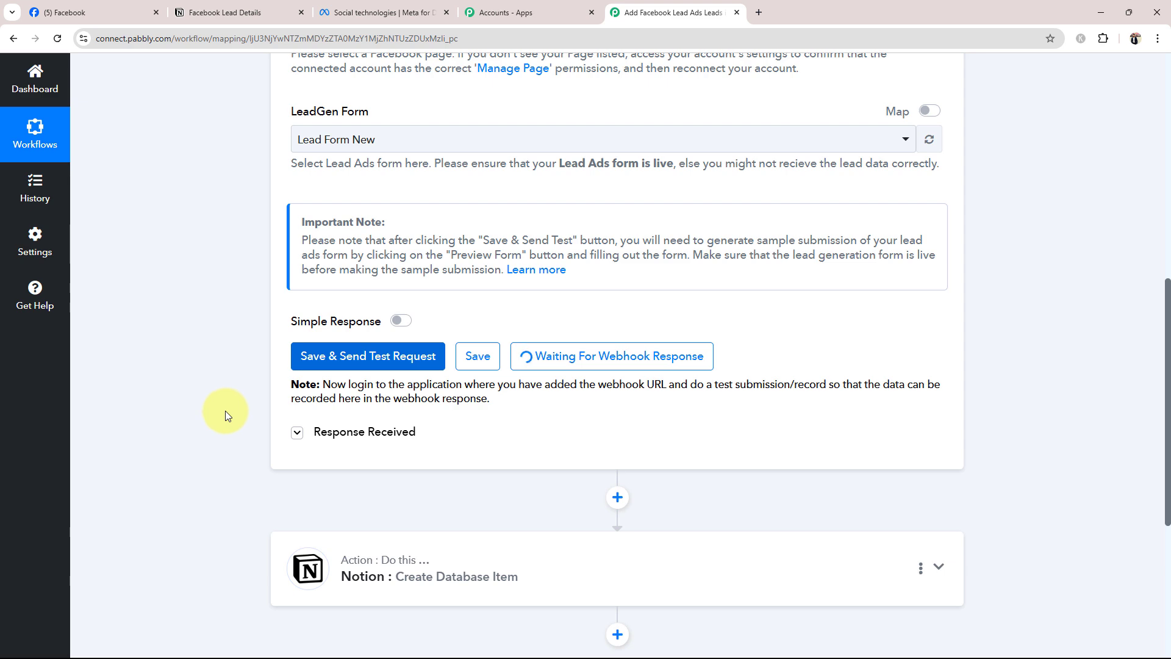
pyautogui.scroll(2, 225, 411)
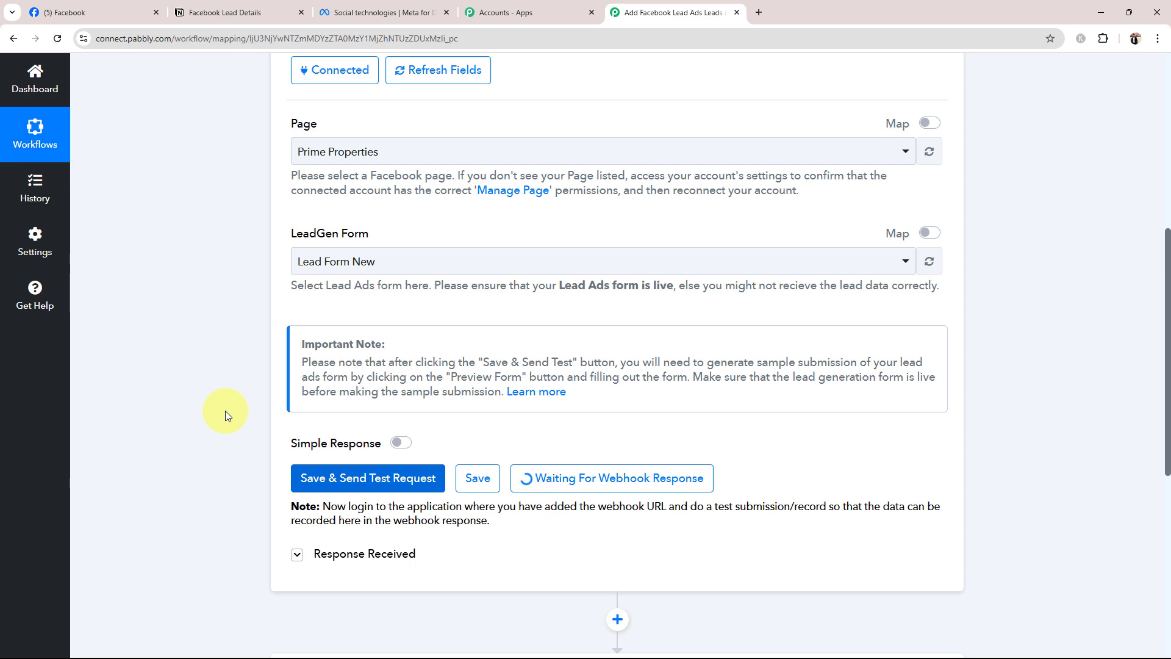
# Step: Switch to Meta for Developers and open the Lead Ads Testing Tool from the developer tools
pyautogui.click(421, 11)
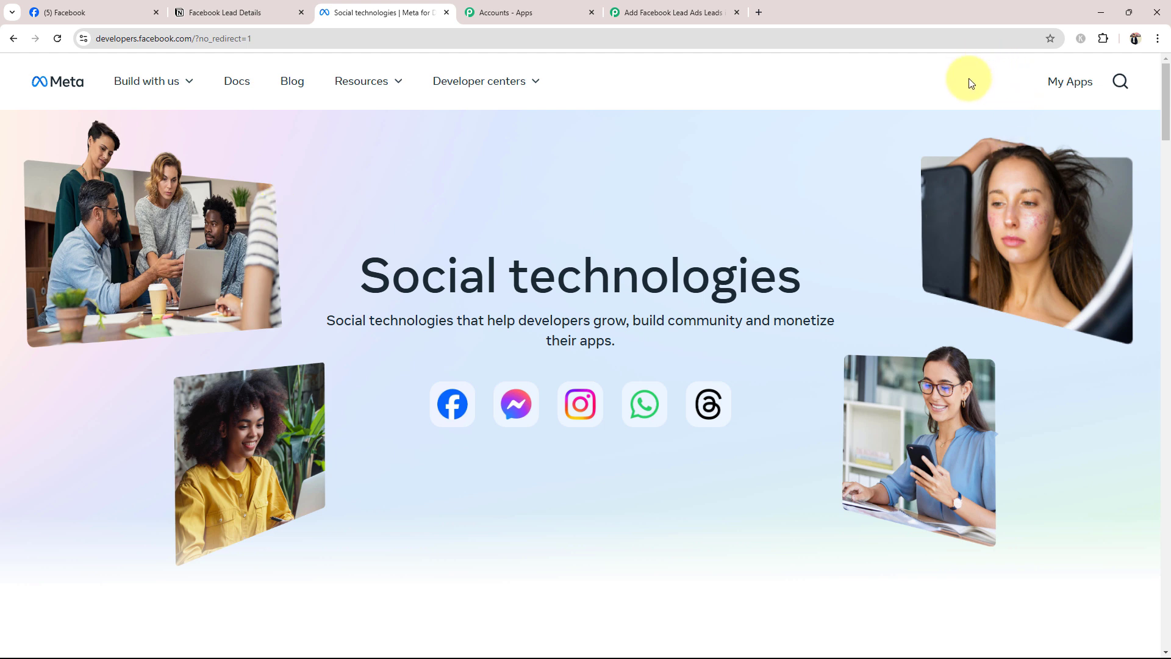
pyautogui.click(1054, 93)
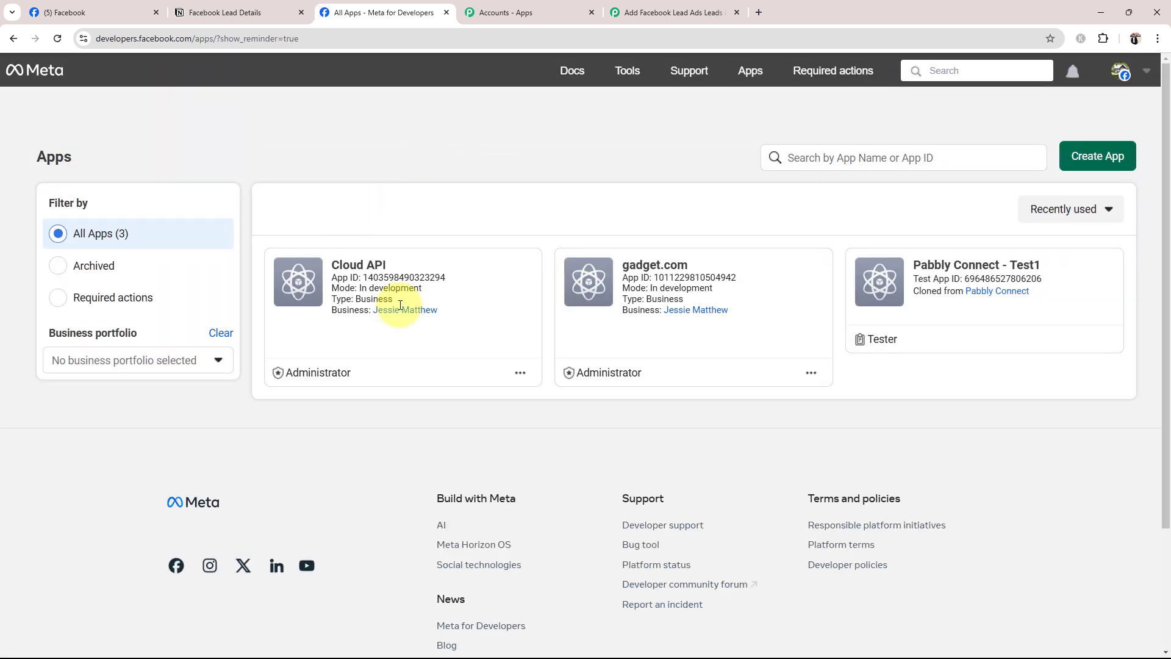
pyautogui.moveTo(627, 72)
pyautogui.click(626, 177)
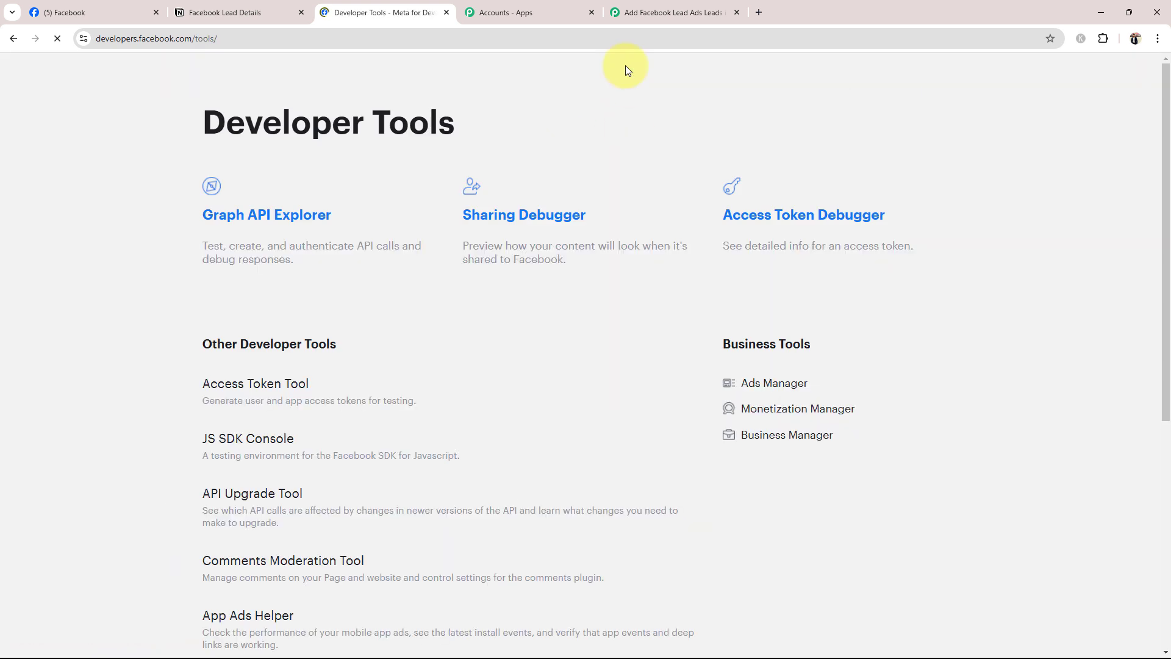
pyautogui.scroll(-1, 366, 332)
pyautogui.click(273, 591)
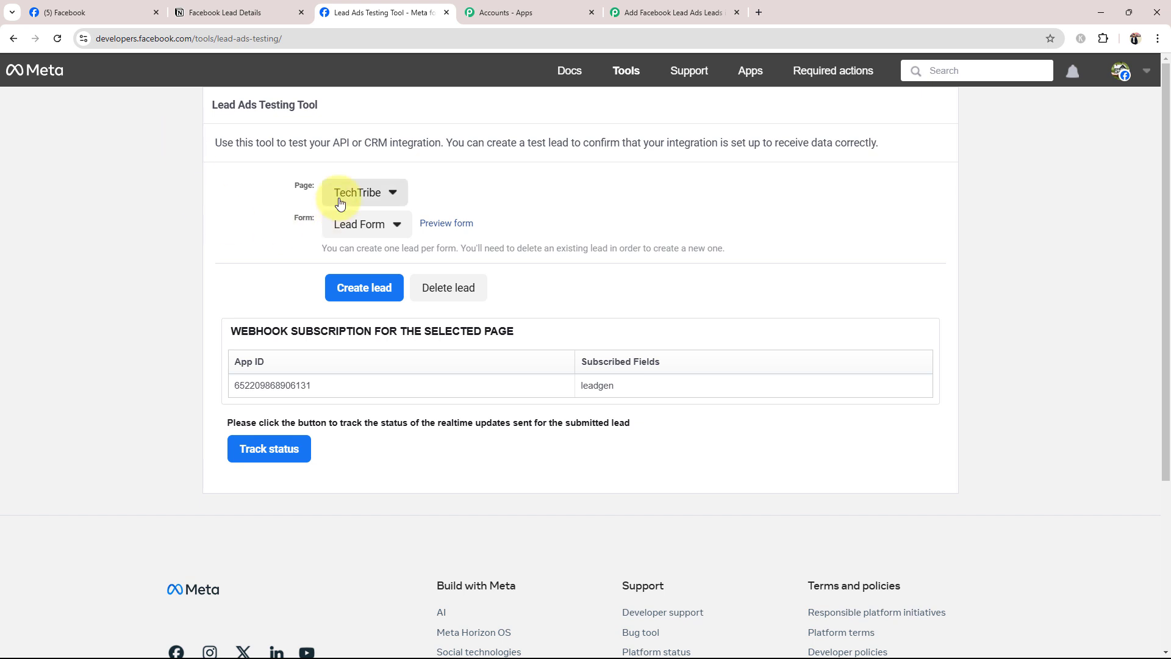
# Step: Select the Prime Properties page and Lead Form New in the testing tool, checking them against the workflow trigger
pyautogui.click(361, 195)
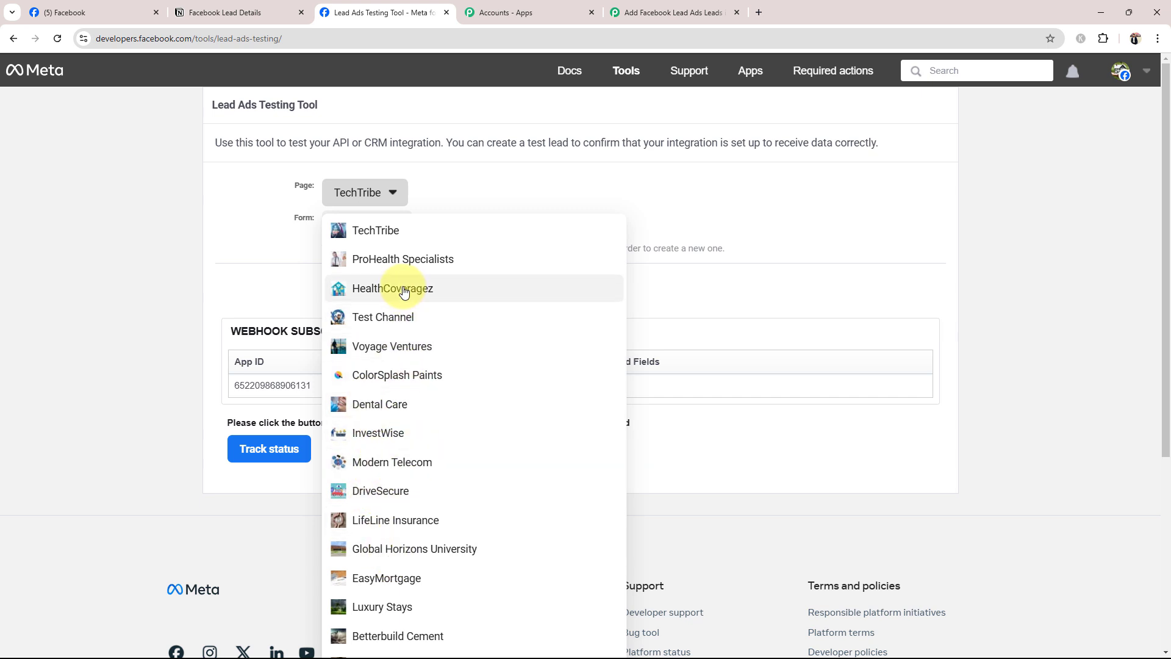
pyautogui.scroll(-2, 409, 396)
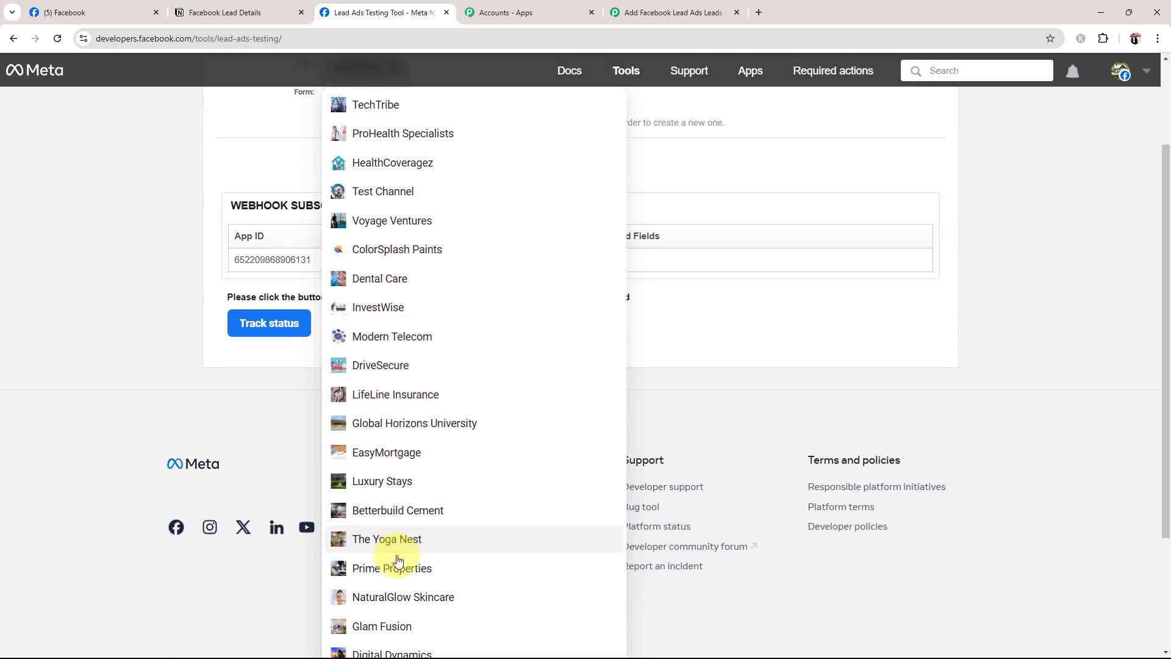
pyautogui.scroll(-3, 387, 547)
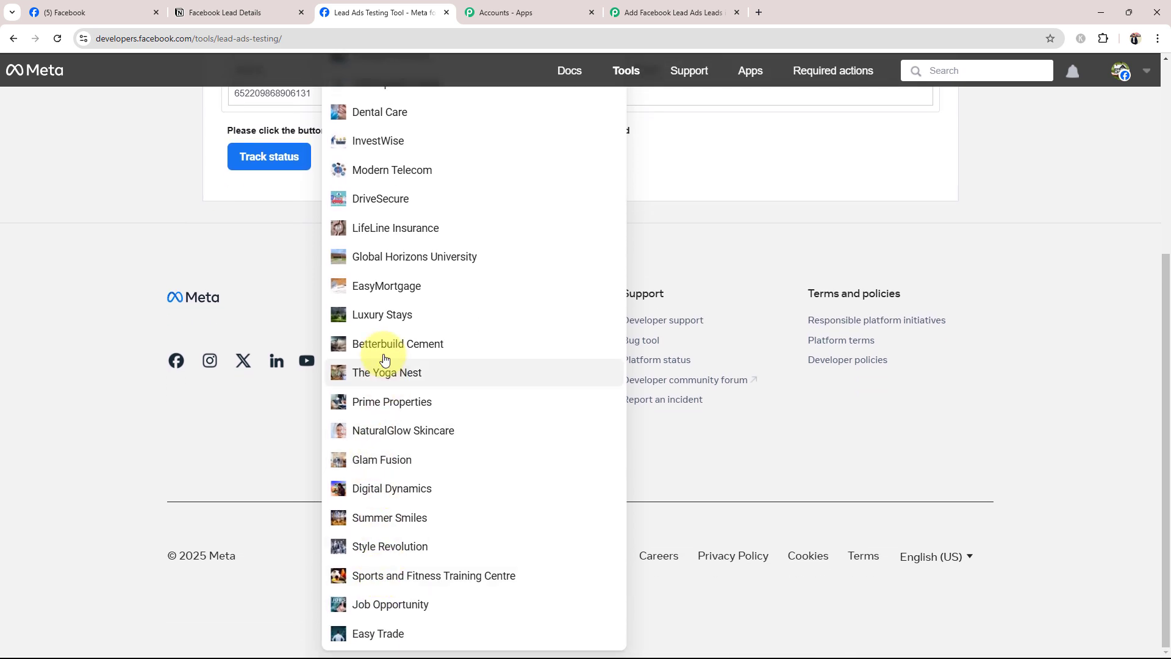
pyautogui.click(393, 489)
pyautogui.scroll(3, 396, 420)
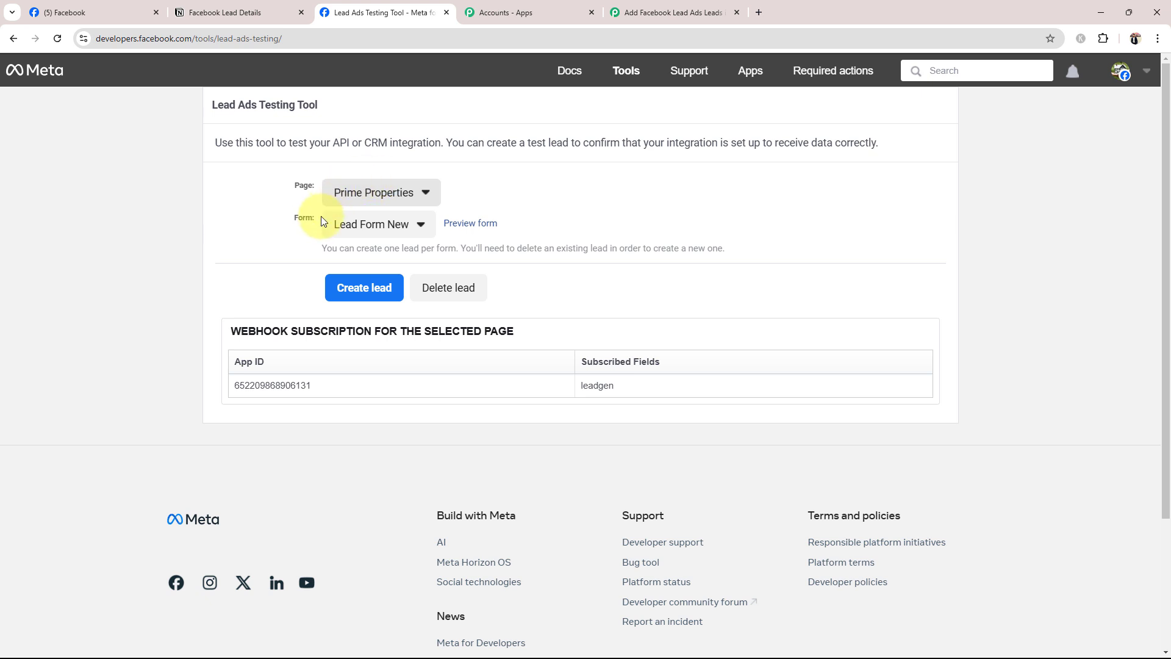
pyautogui.click(354, 225)
pyautogui.click(365, 250)
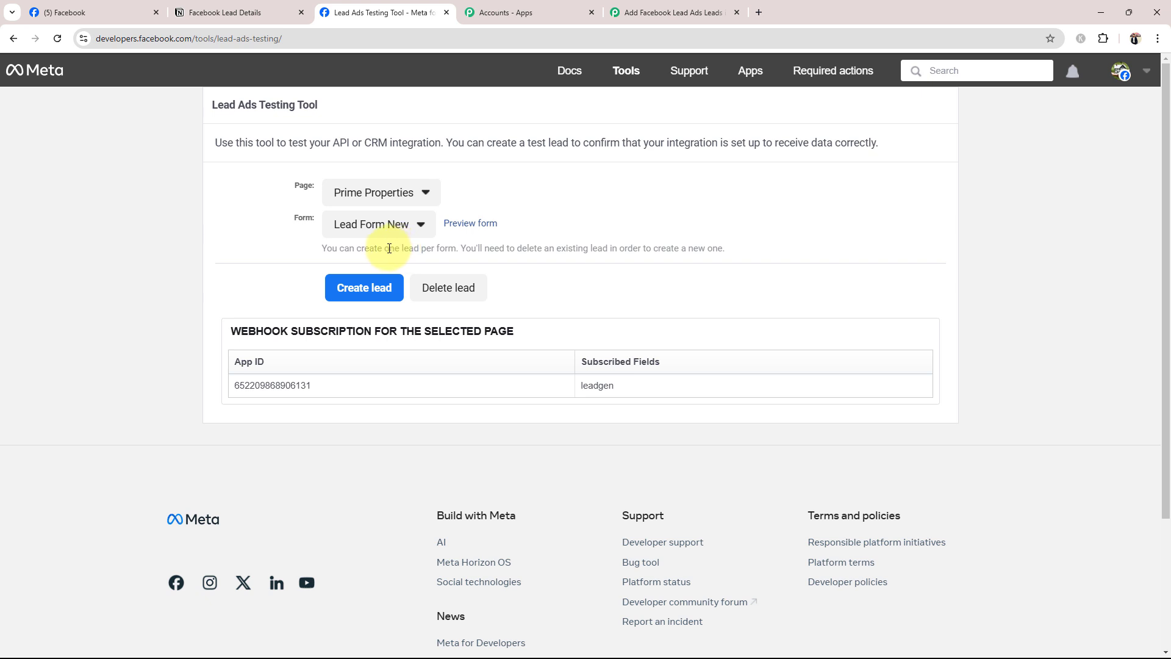
pyautogui.click(652, 14)
pyautogui.click(384, 12)
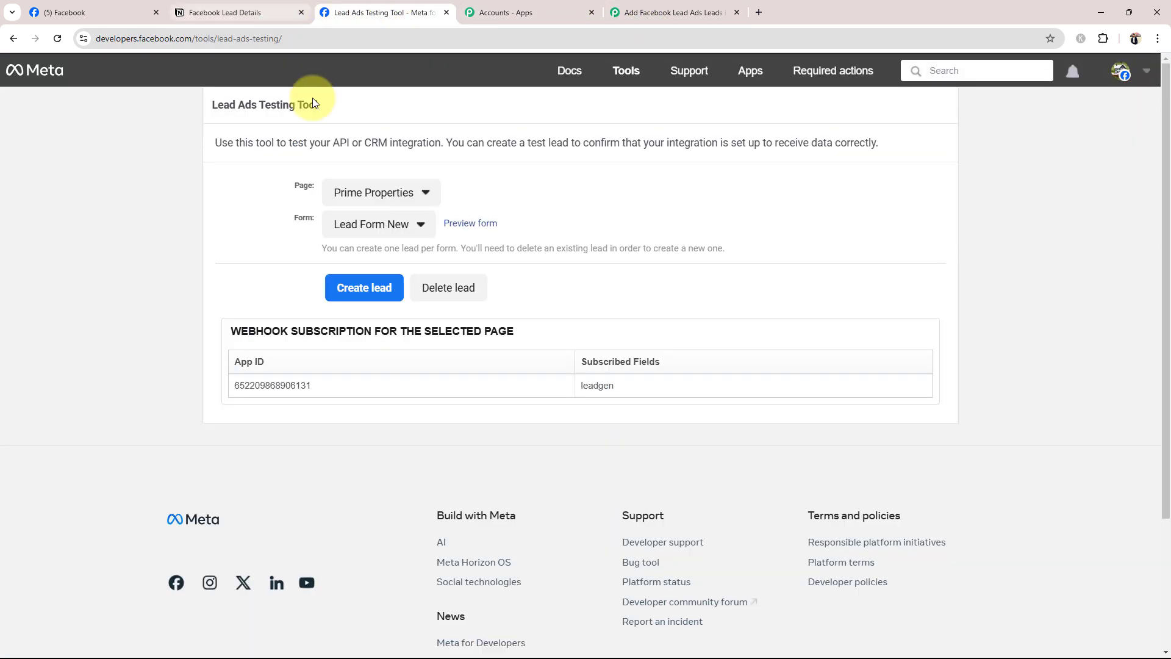
# Step: Preview the lead form, review its prefilled sample details, and submit it as a test lead
pyautogui.click(465, 225)
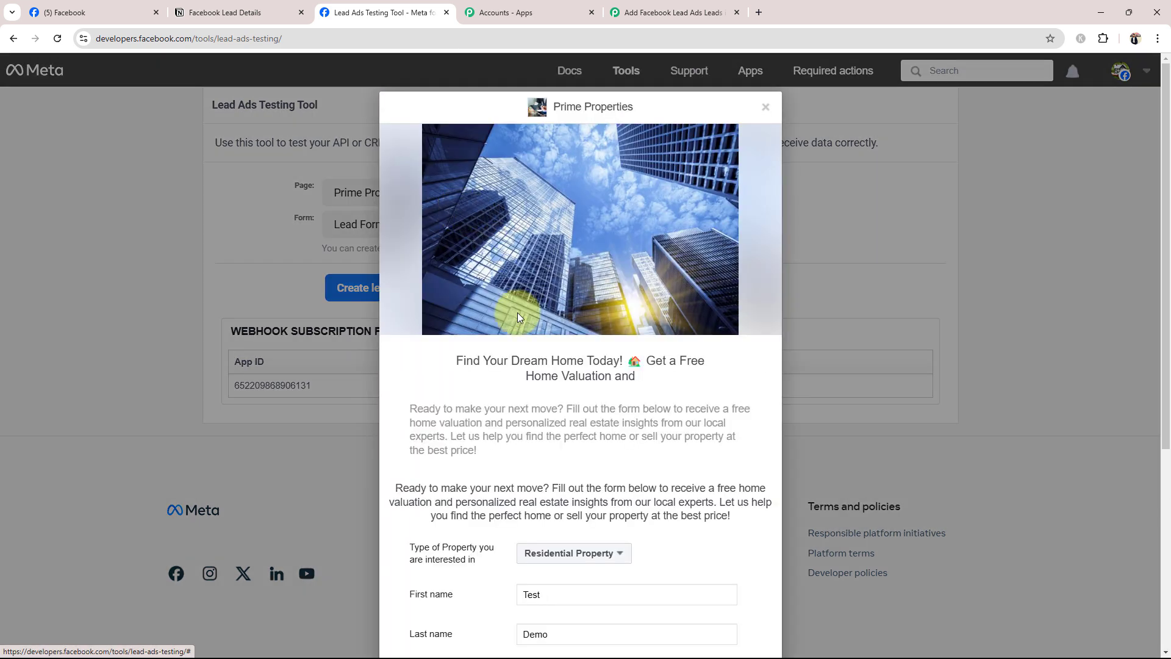
pyautogui.scroll(-2, 518, 313)
pyautogui.scroll(-2, 512, 446)
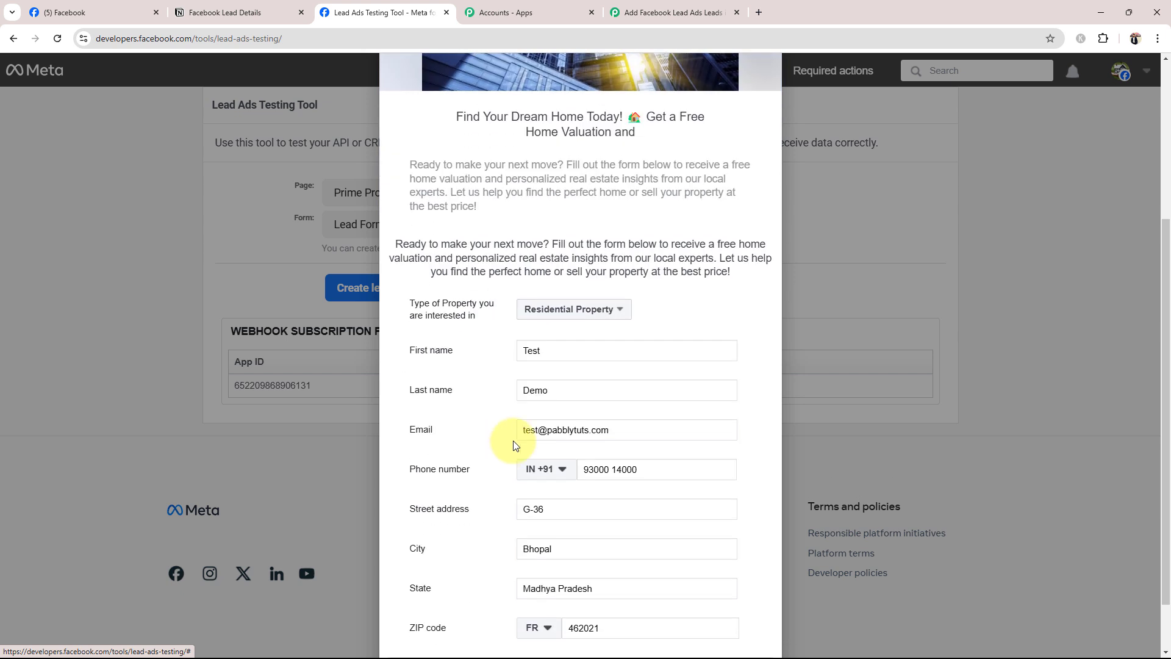
pyautogui.scroll(-1, 535, 407)
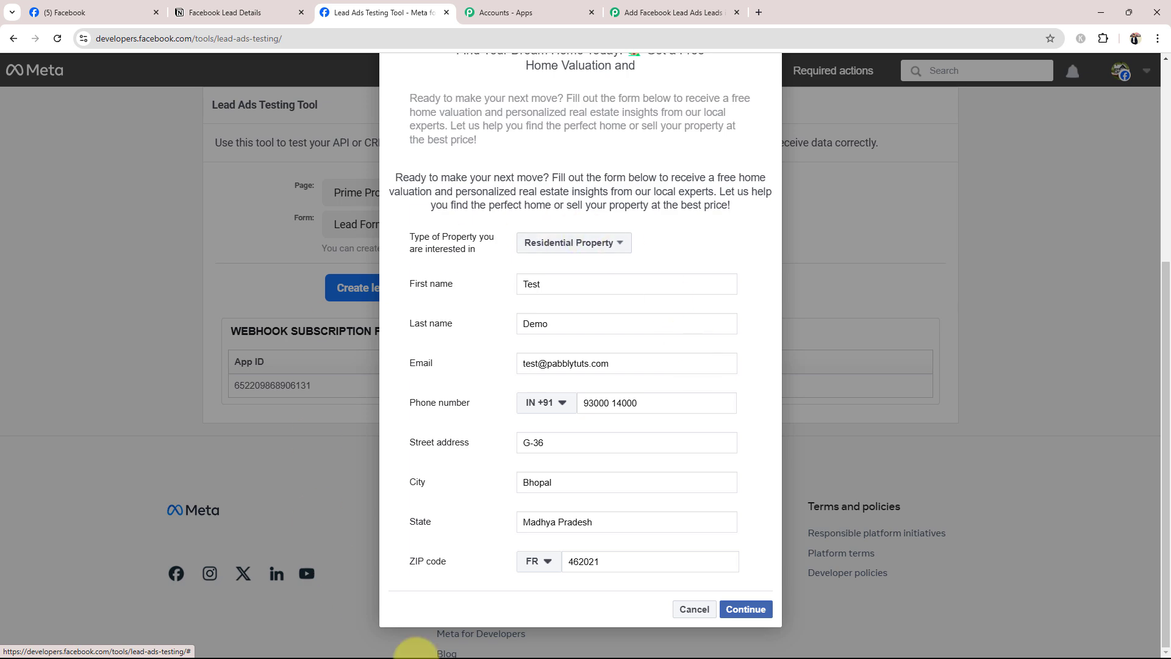
pyautogui.scroll(1, 494, 470)
pyautogui.scroll(4, 494, 469)
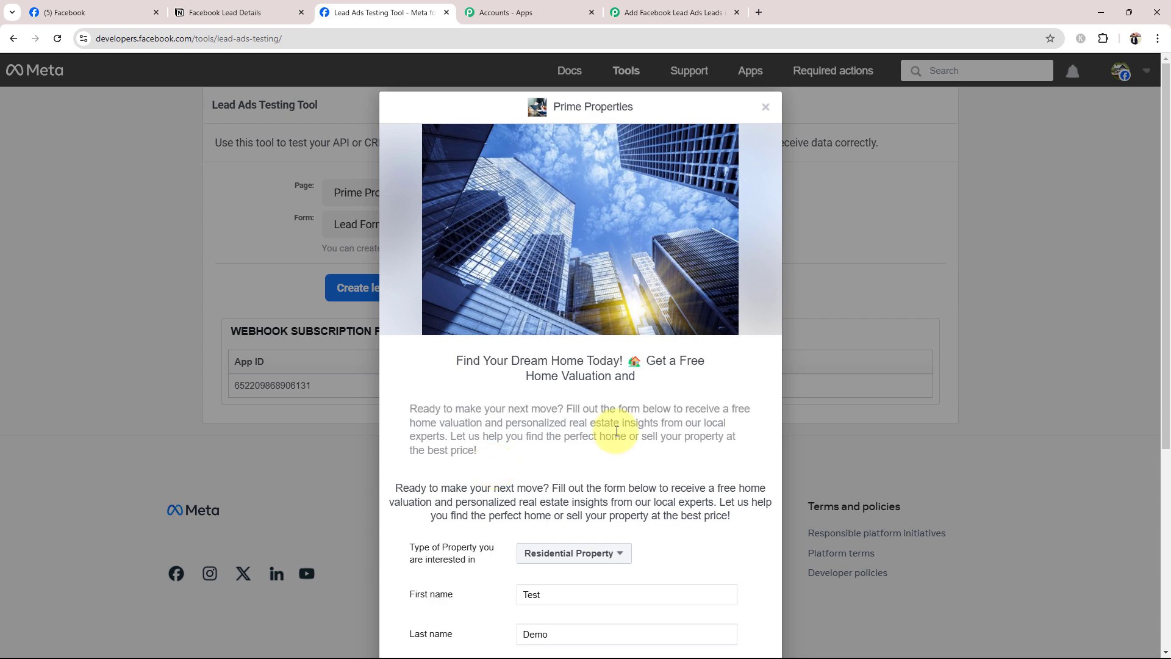
pyautogui.scroll(-5, 662, 372)
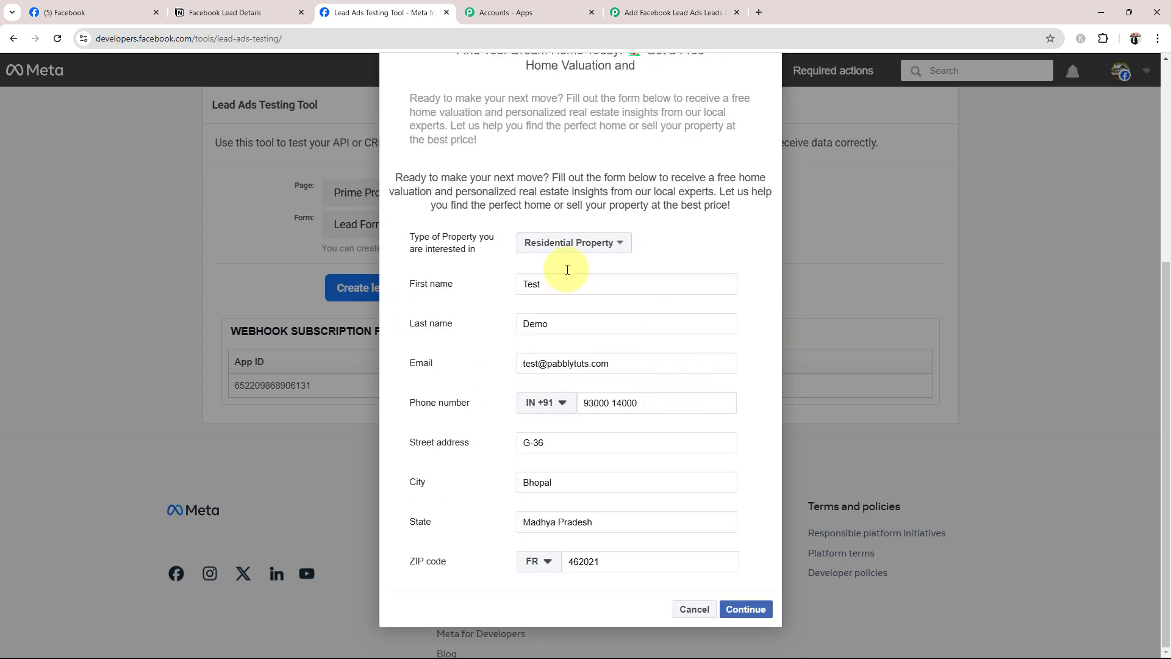
pyautogui.click(743, 609)
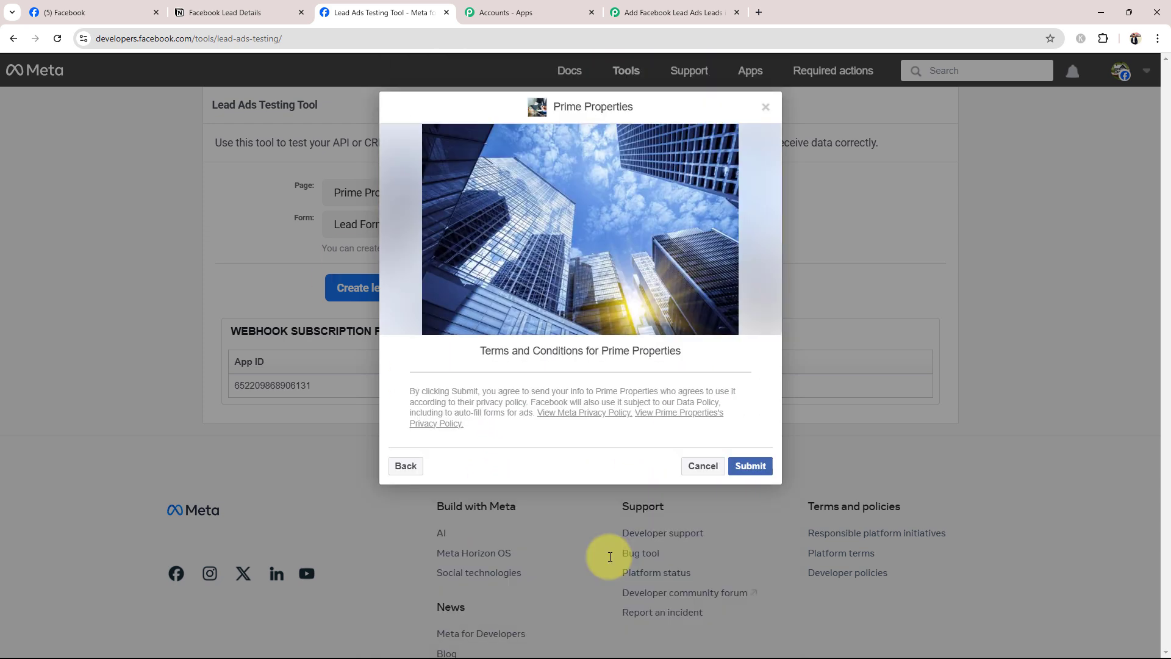
pyautogui.click(758, 466)
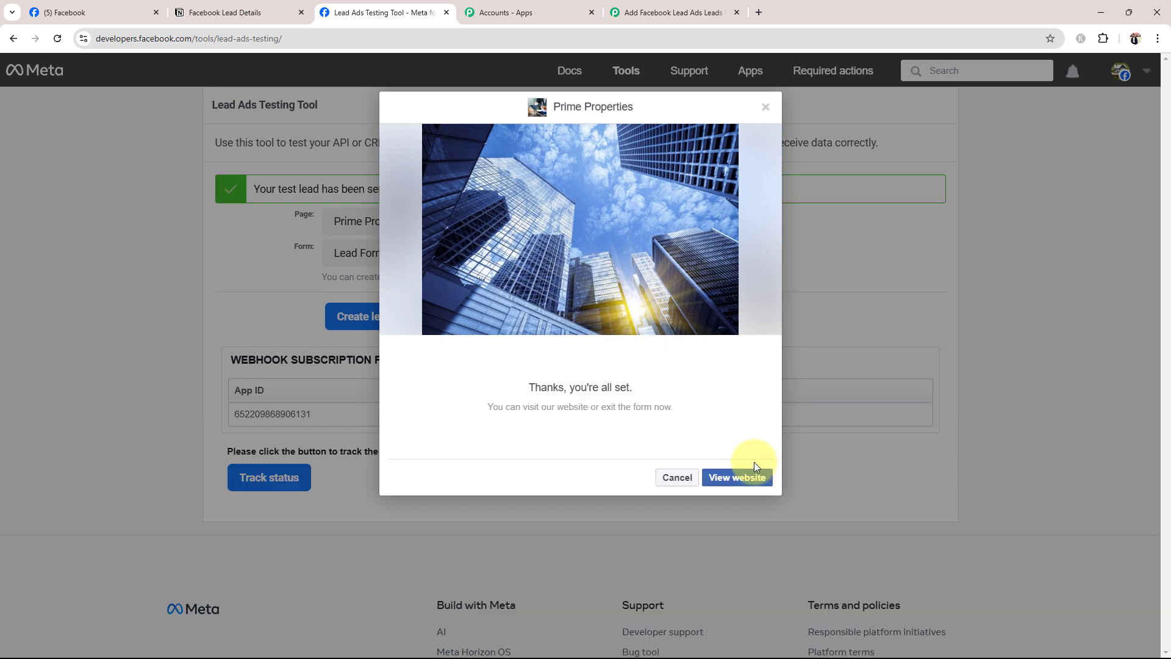
pyautogui.click(681, 478)
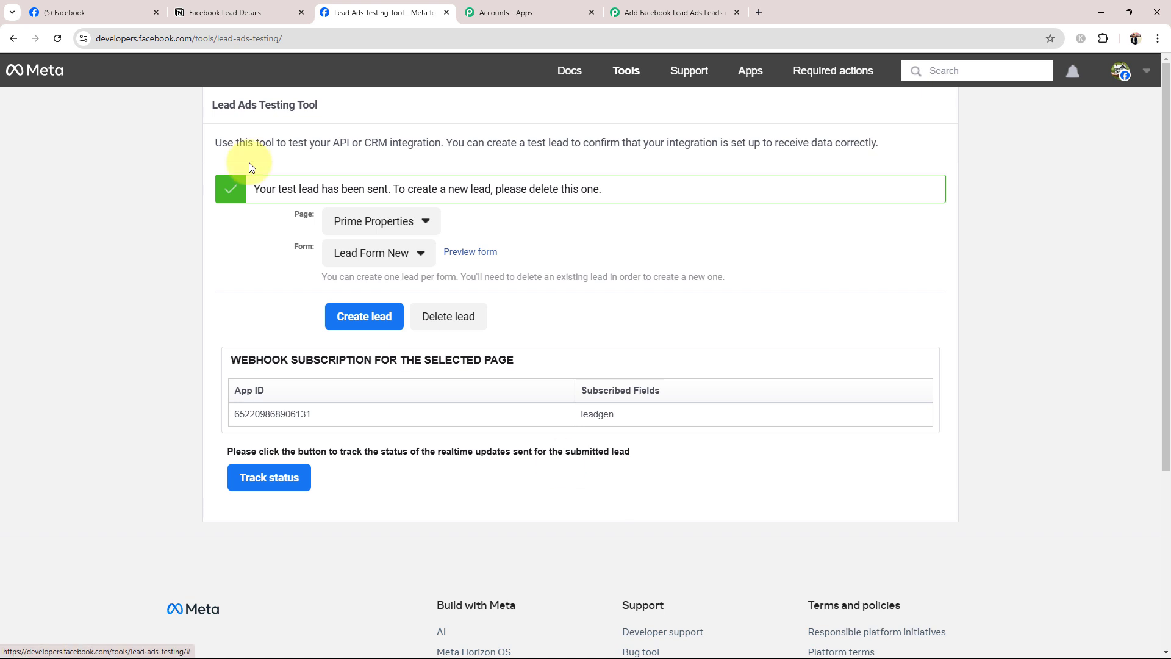
# Step: Return to the Pabbly Connect workflow and examine the trigger's captured response against the submitted test lead's fields
pyautogui.click(632, 11)
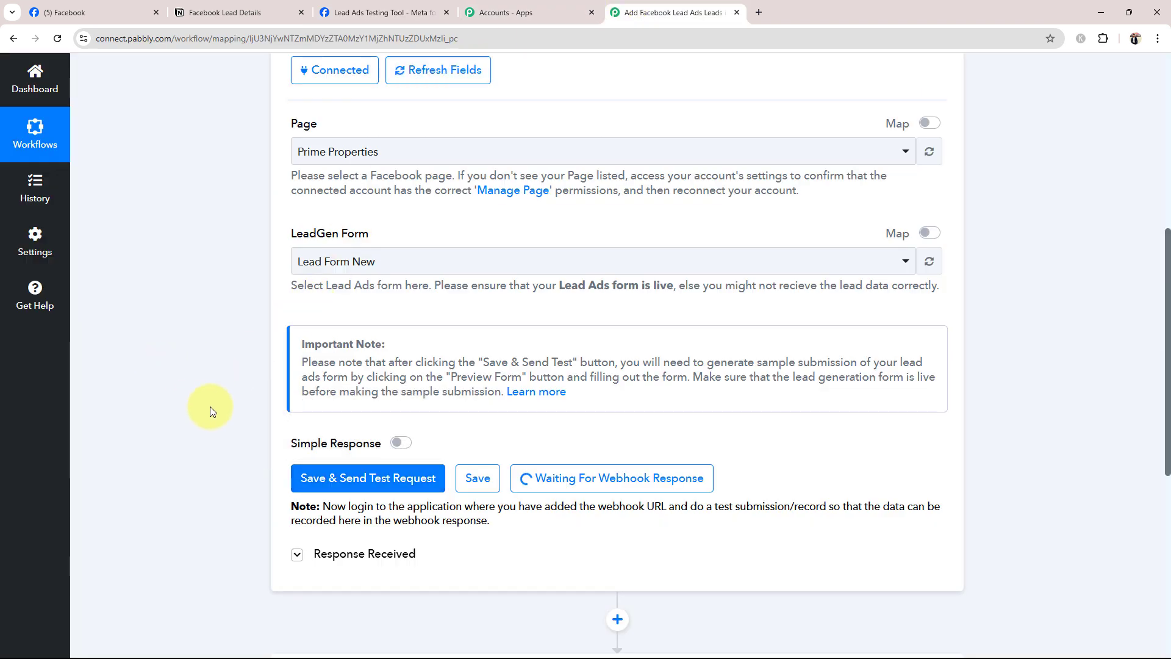
pyautogui.scroll(-4, 226, 414)
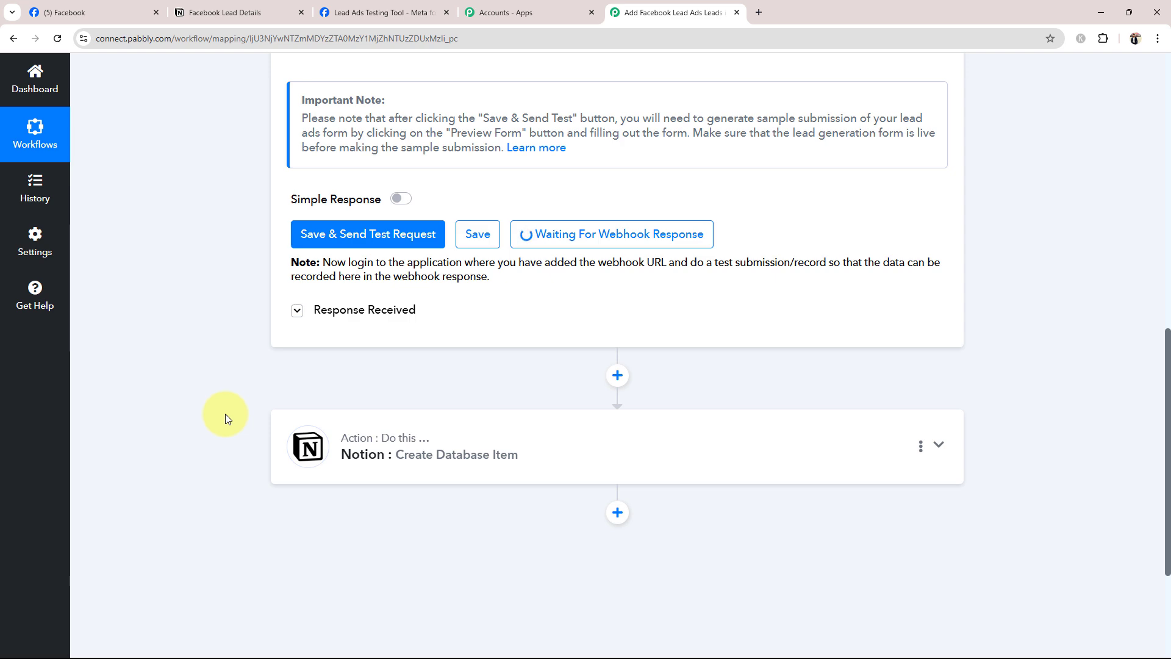
pyautogui.scroll(-3, 225, 414)
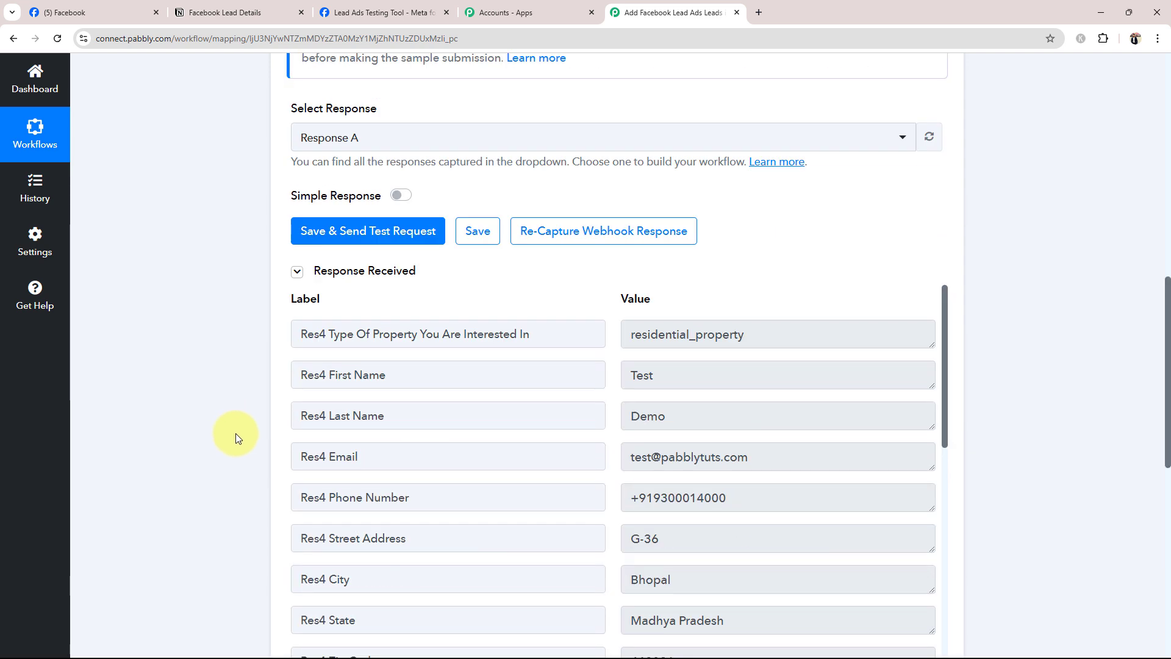
pyautogui.scroll(-1, 235, 433)
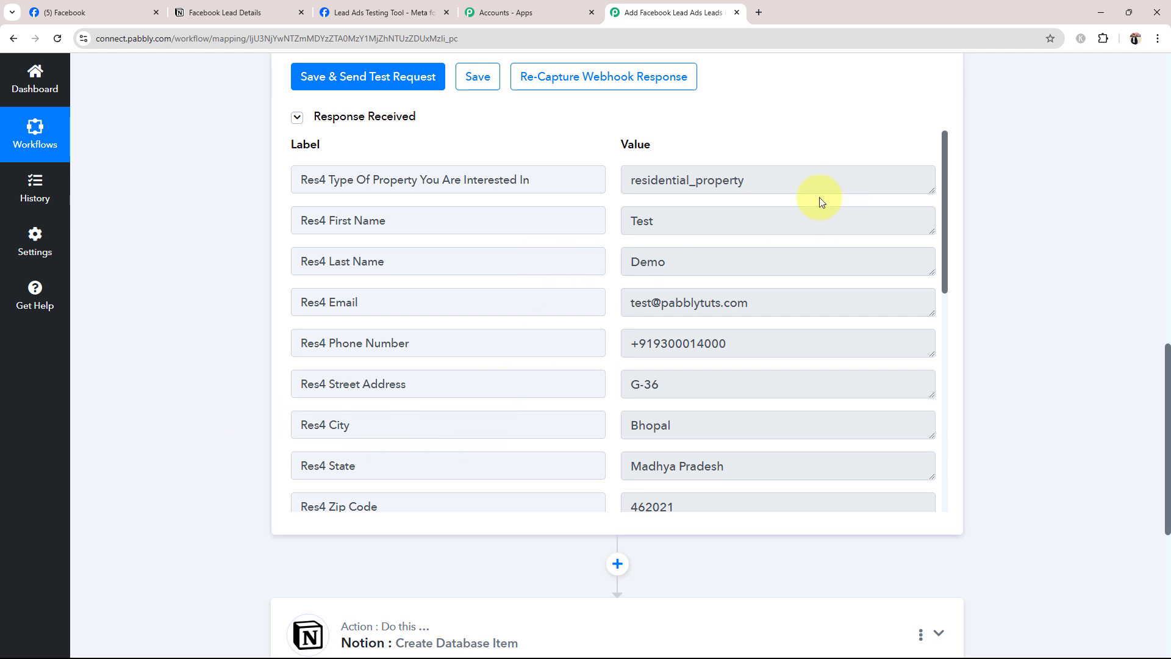
pyautogui.doubleClick(621, 179)
pyautogui.press('Tab')
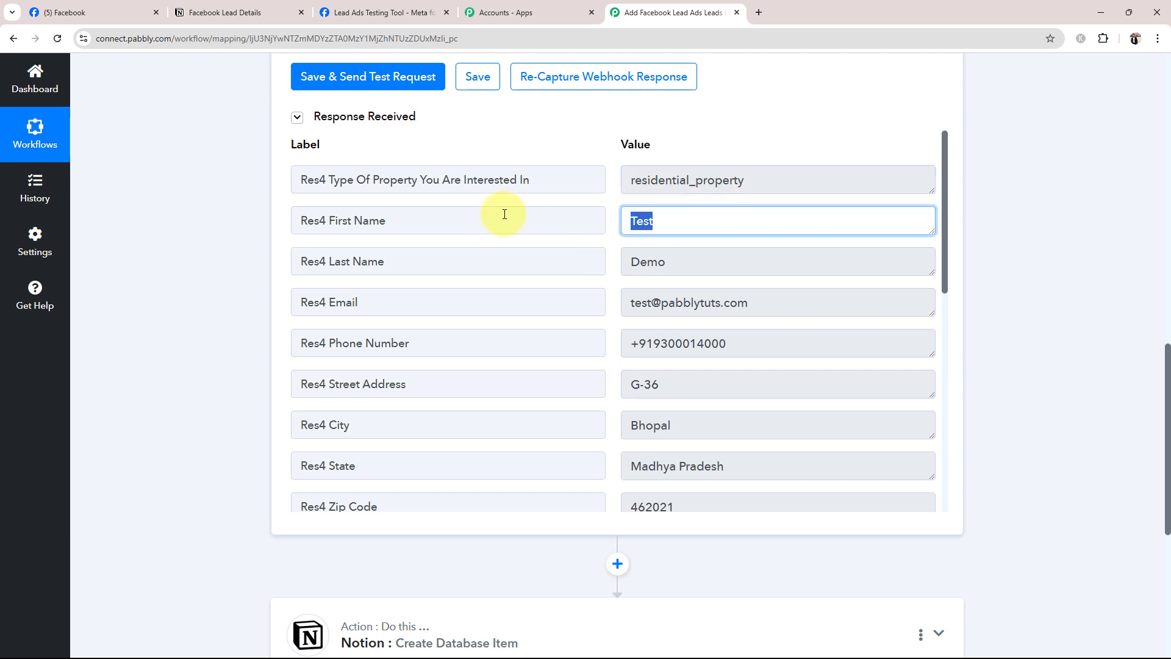
# Step: Review the remaining lead details and Facebook metadata in the trigger's captured response
pyautogui.press('Tab')
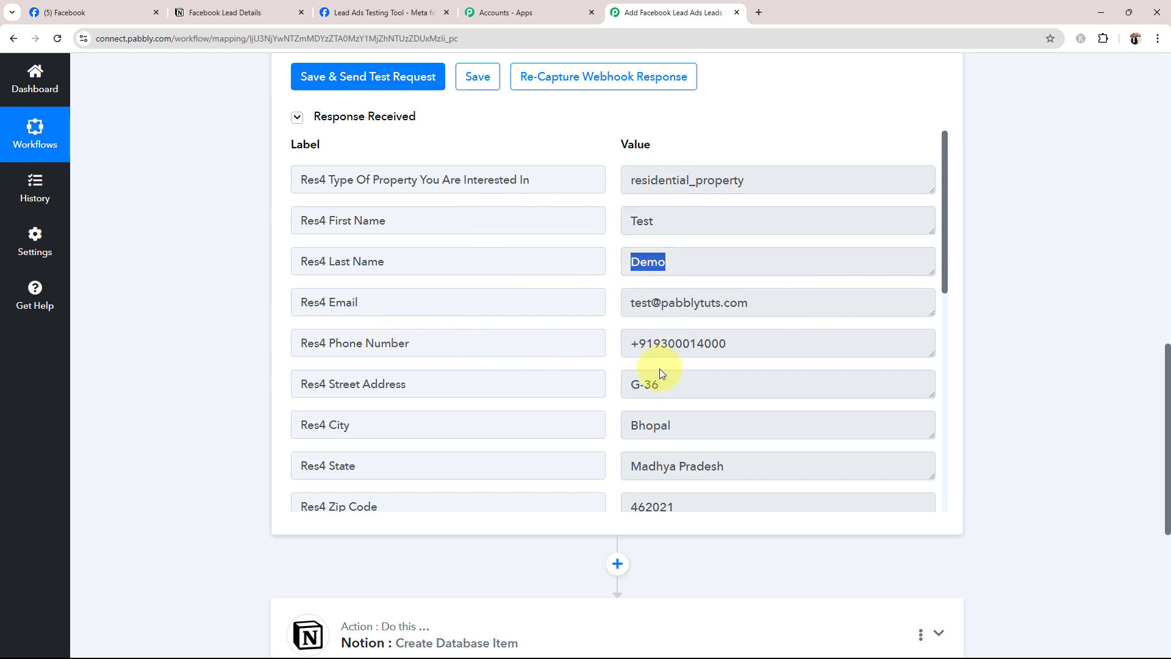
pyautogui.scroll(-3, 681, 420)
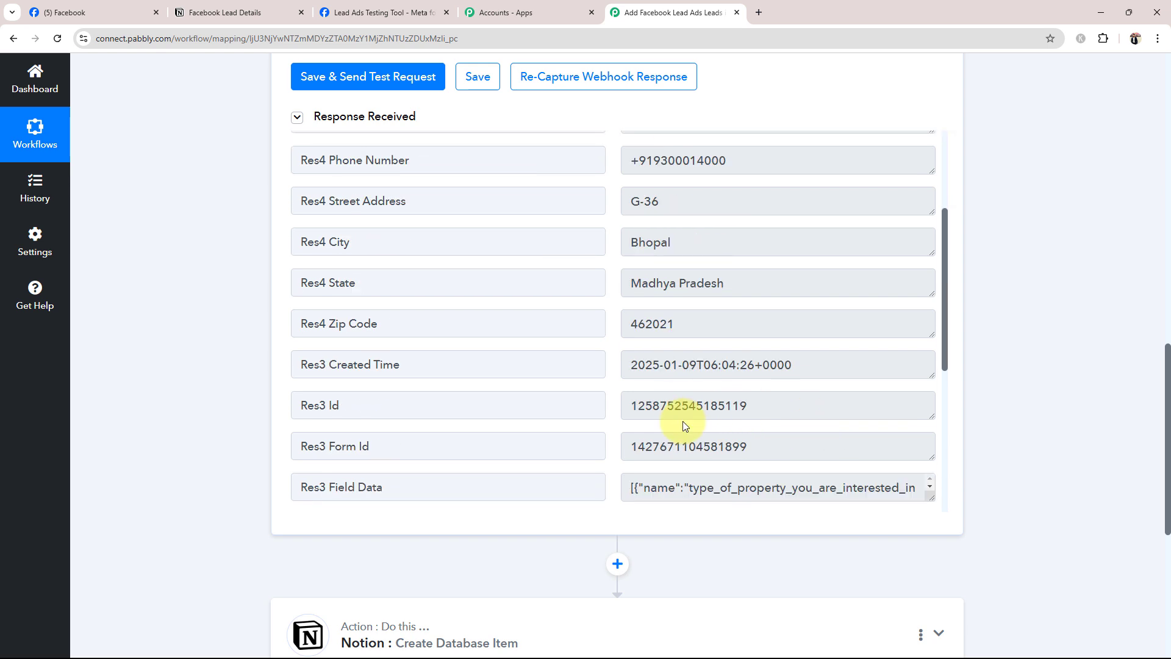
pyautogui.scroll(-5, 682, 422)
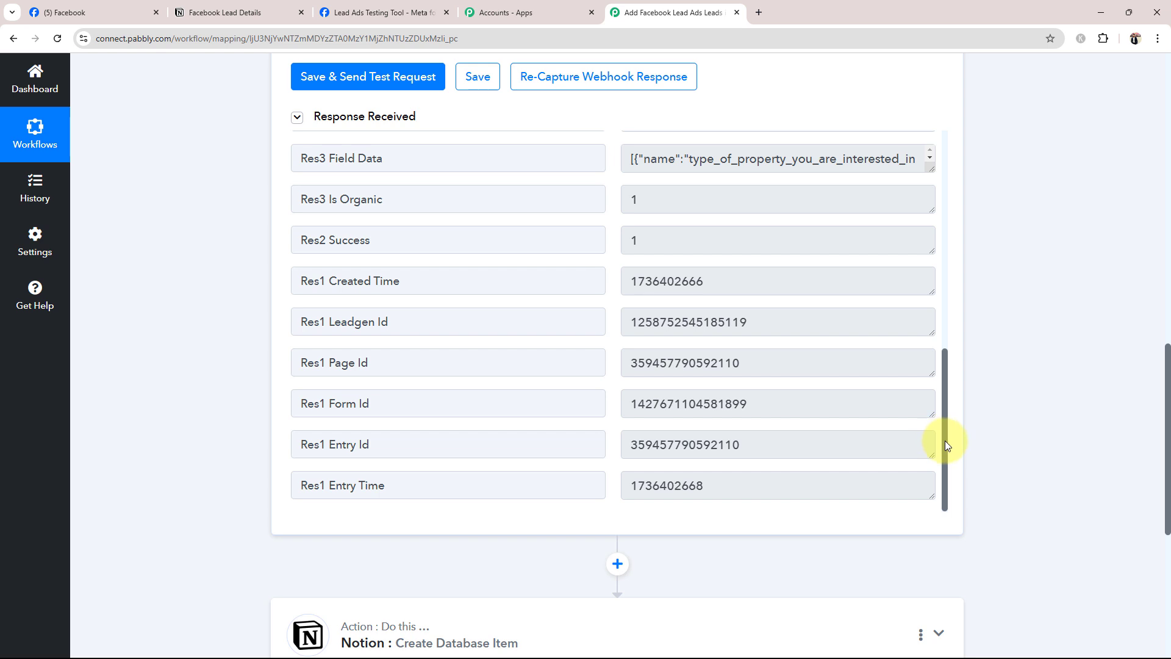
pyautogui.moveTo(945, 440); pyautogui.dragTo(922, 239)
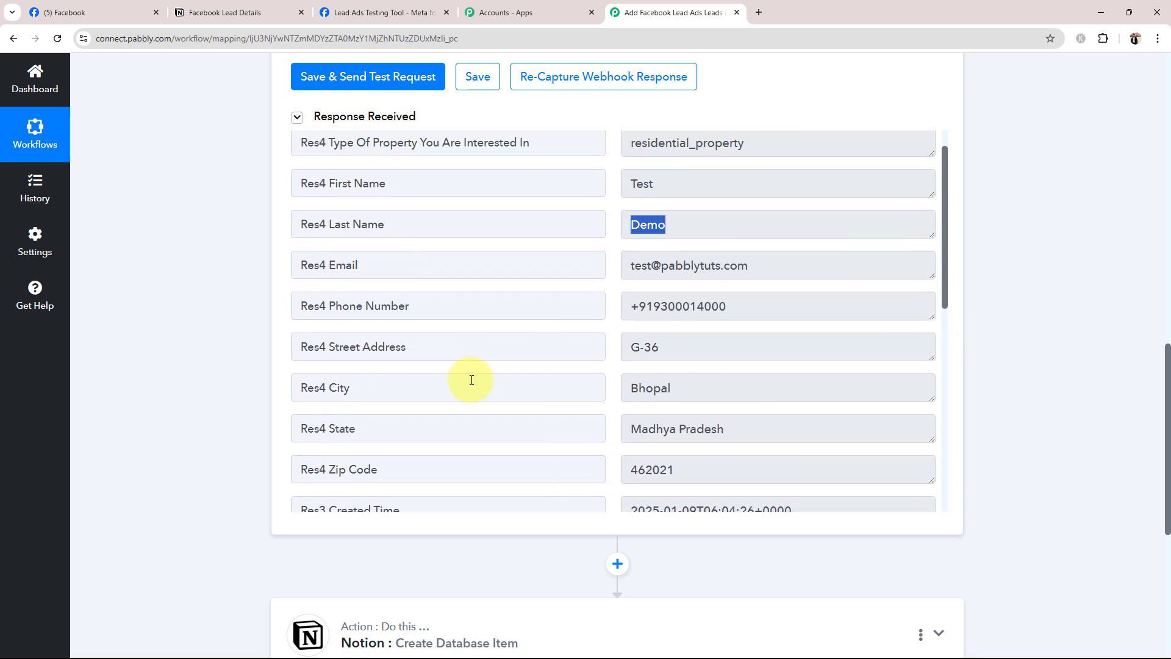
pyautogui.click(208, 445)
pyautogui.scroll(1, 208, 445)
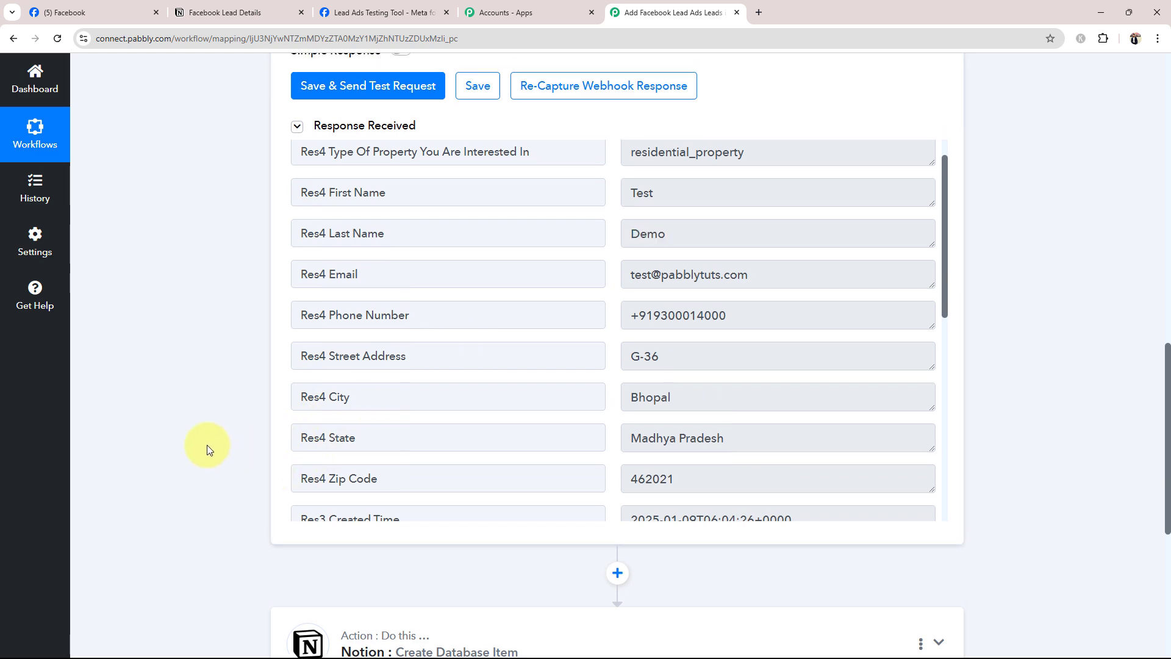
pyautogui.scroll(15, 208, 449)
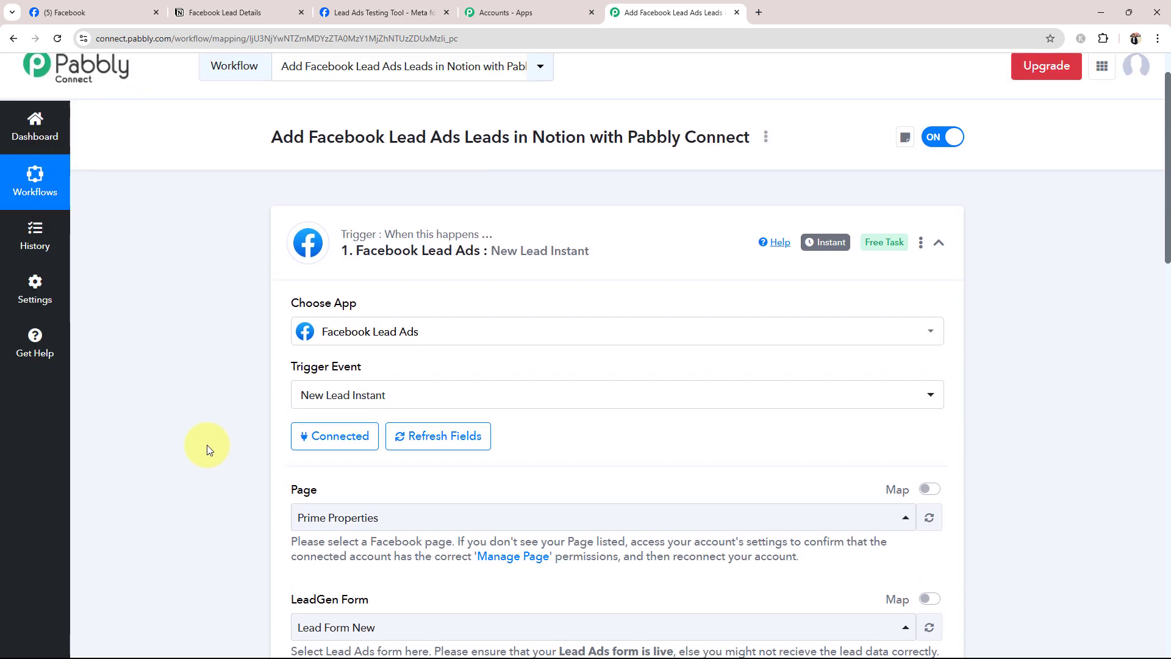
# Step: Collapse the trigger and start authorizing a new Notion connection for the Create Database Item action, proceeding to the page selection
pyautogui.click(503, 250)
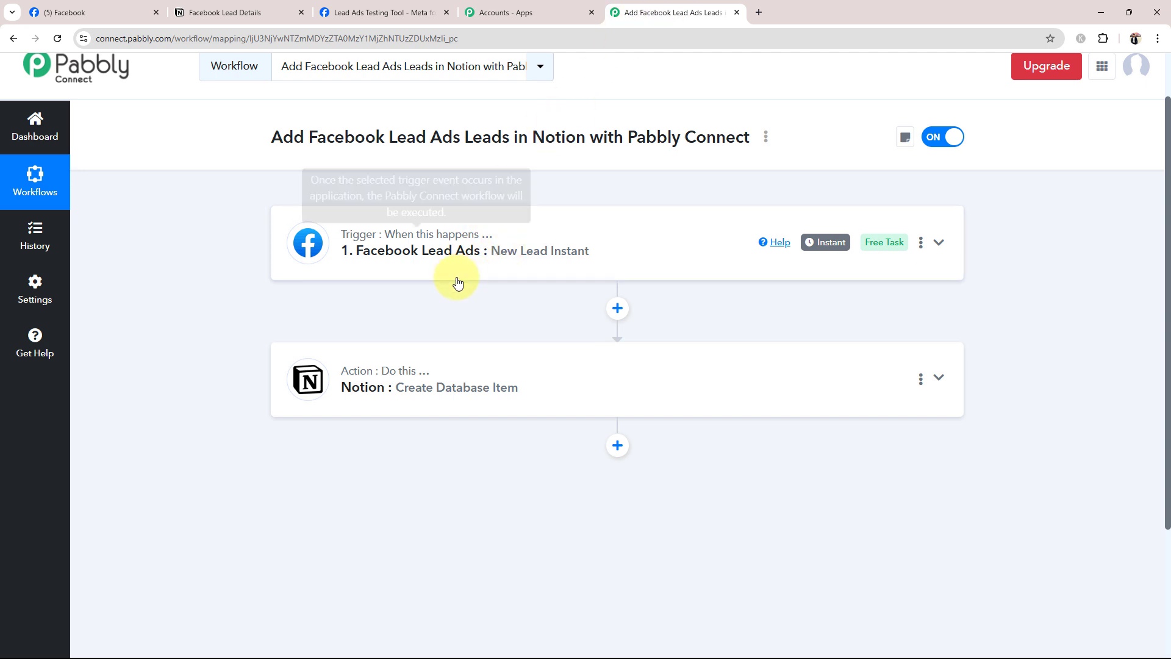
pyautogui.click(369, 390)
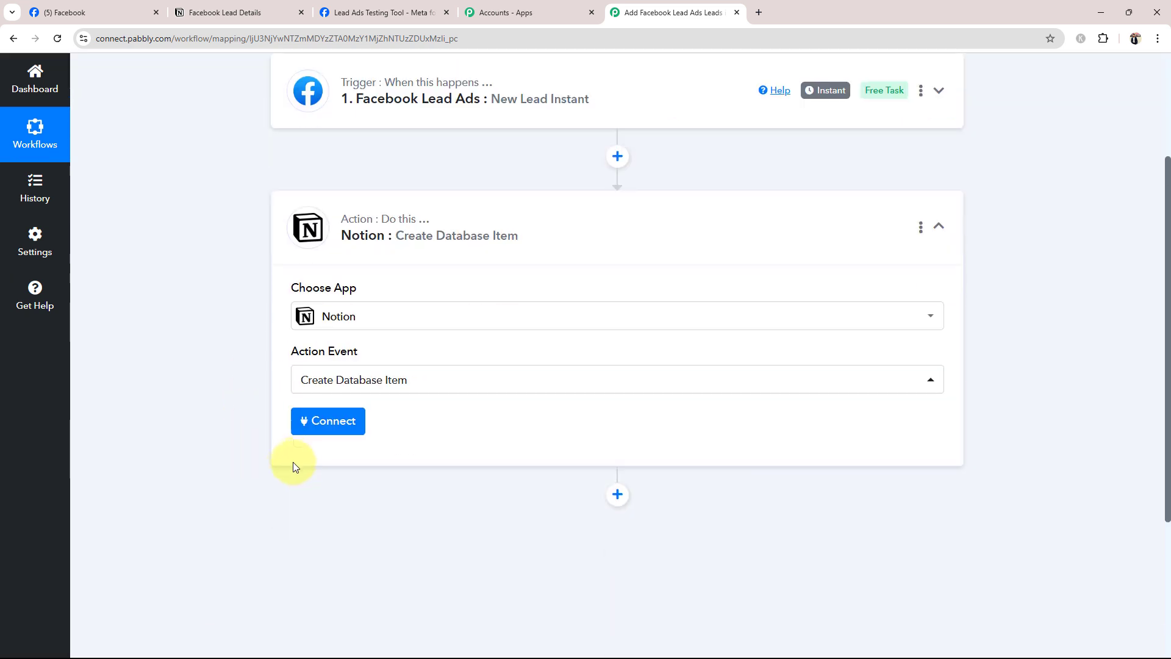
pyautogui.click(327, 421)
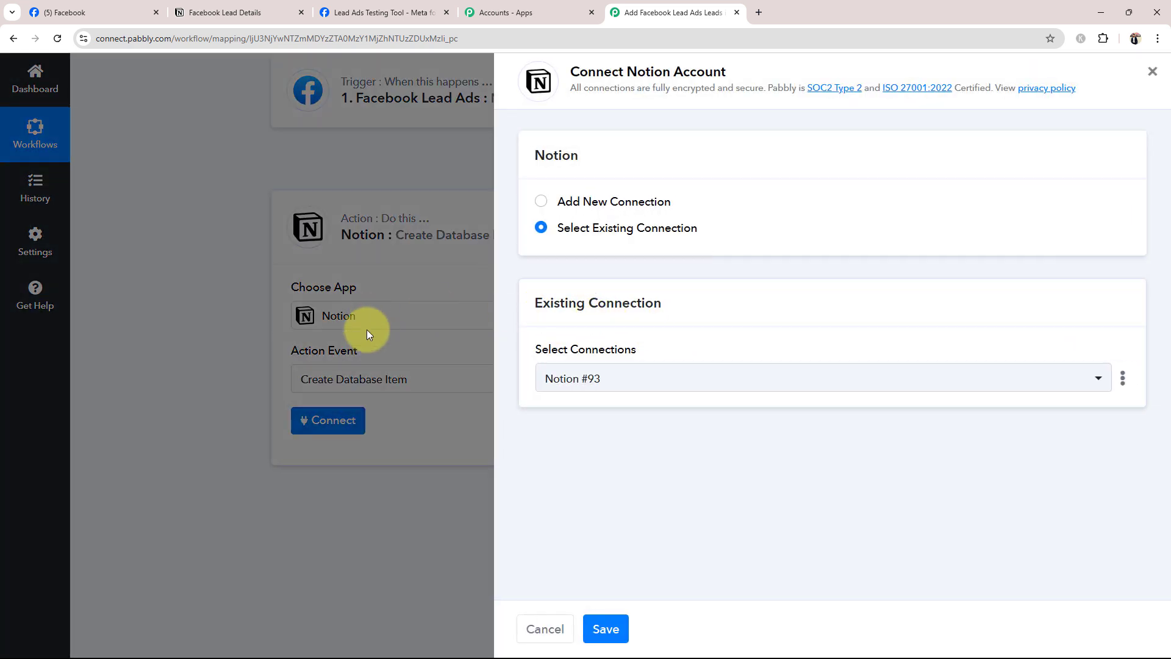
pyautogui.click(541, 203)
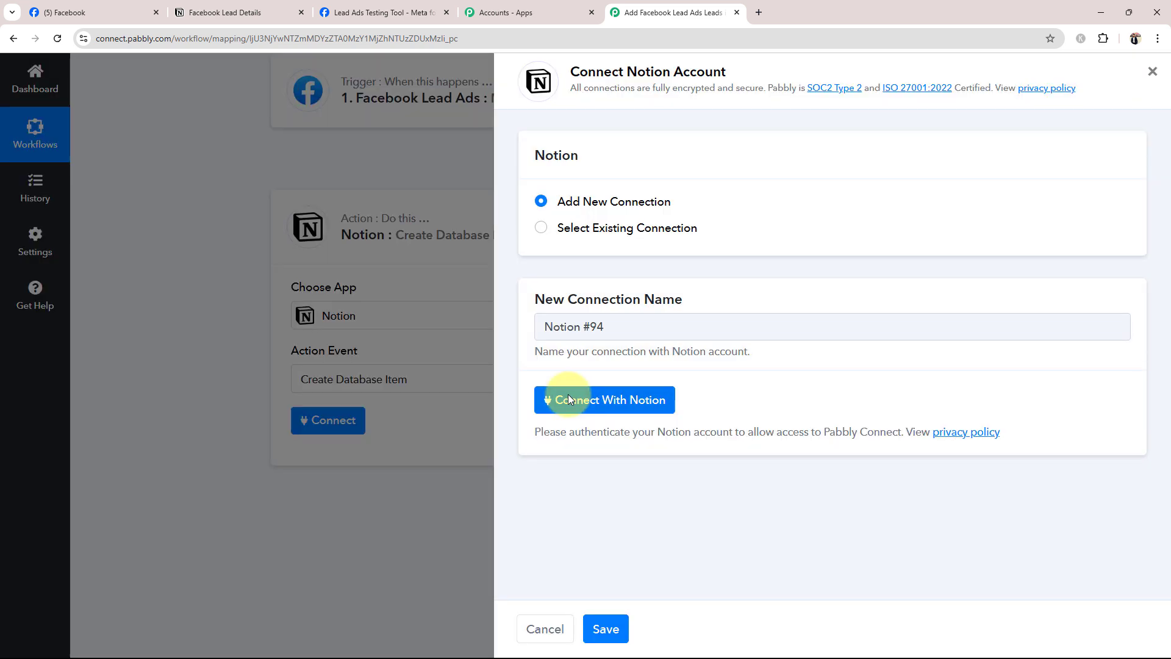
pyautogui.click(568, 399)
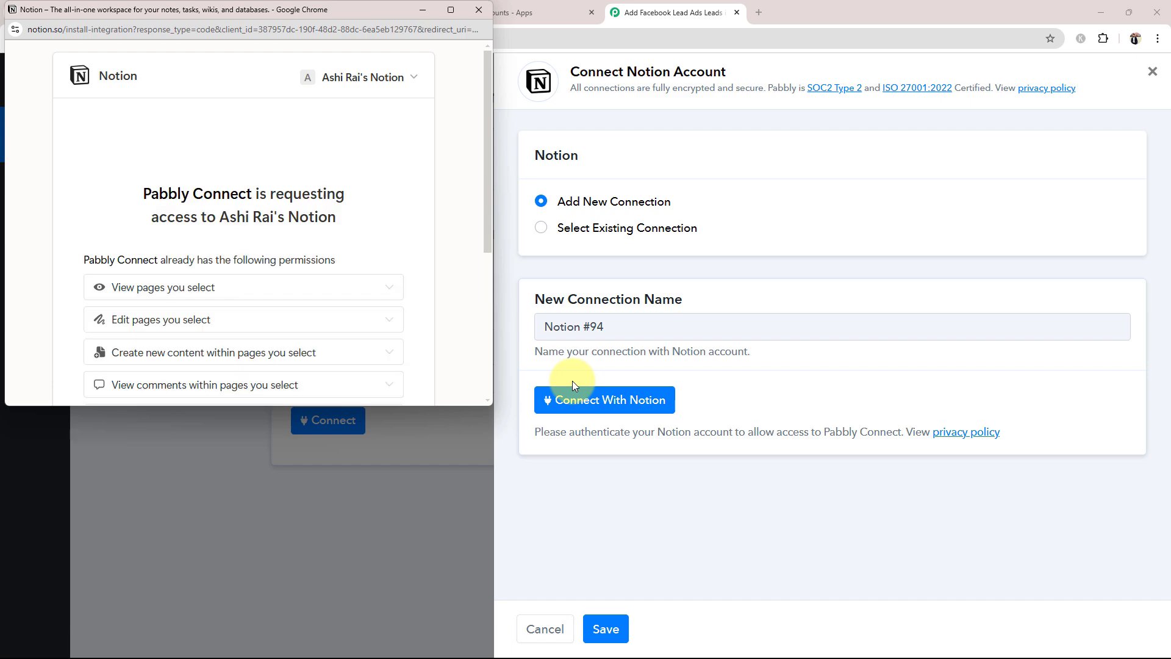
pyautogui.scroll(-4, 230, 256)
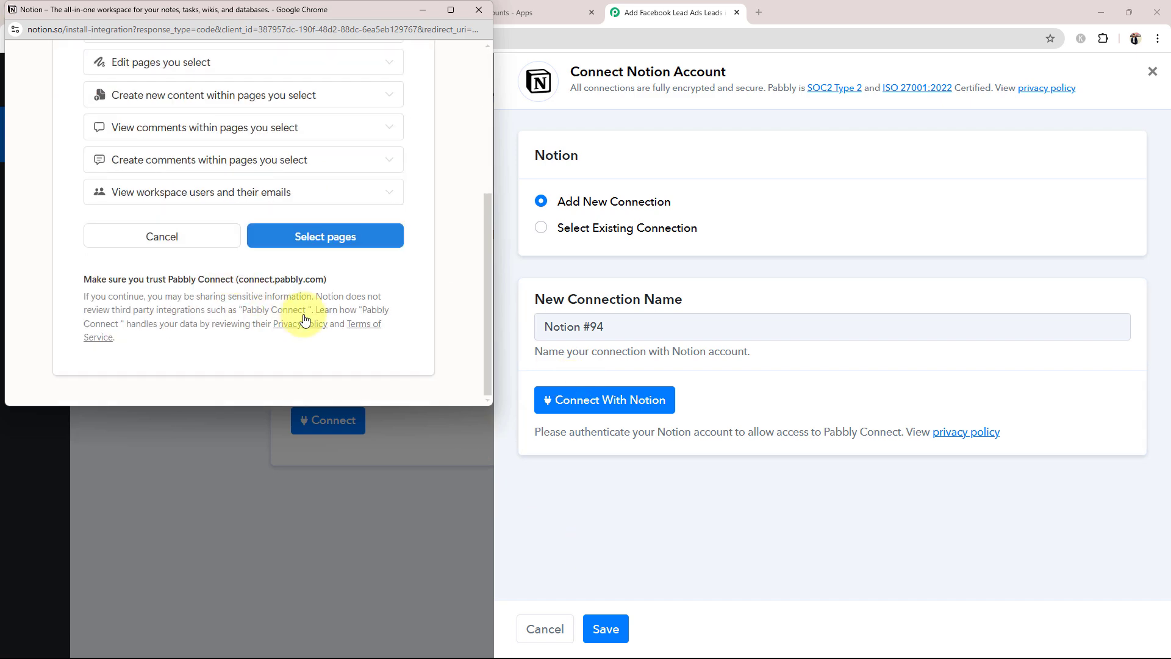
pyautogui.click(331, 248)
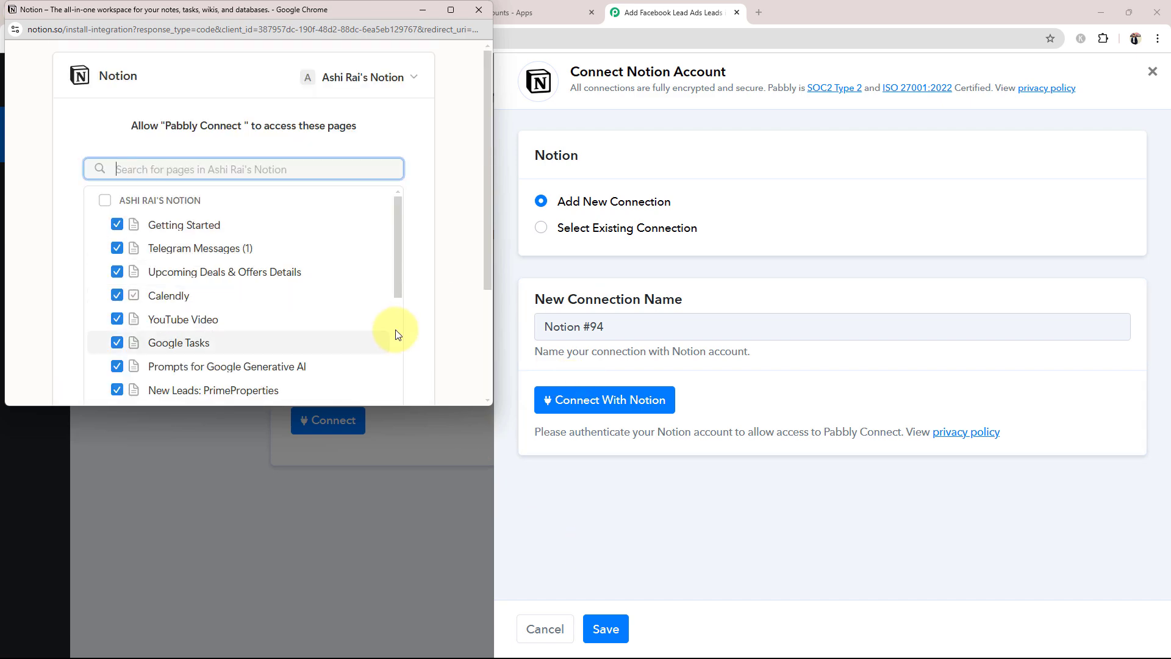
# Step: Deselect all preselected Notion pages and allow Pabbly Connect access only to Facebook Lead Details
pyautogui.click(117, 225)
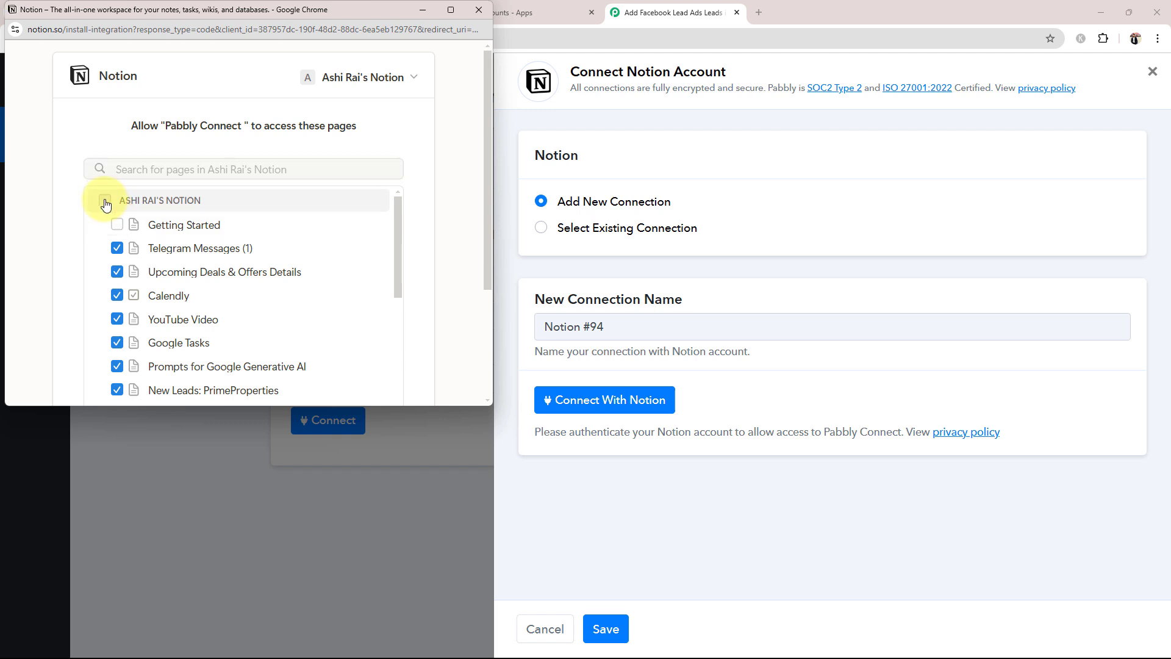
pyautogui.click(105, 204)
pyautogui.click(105, 204)
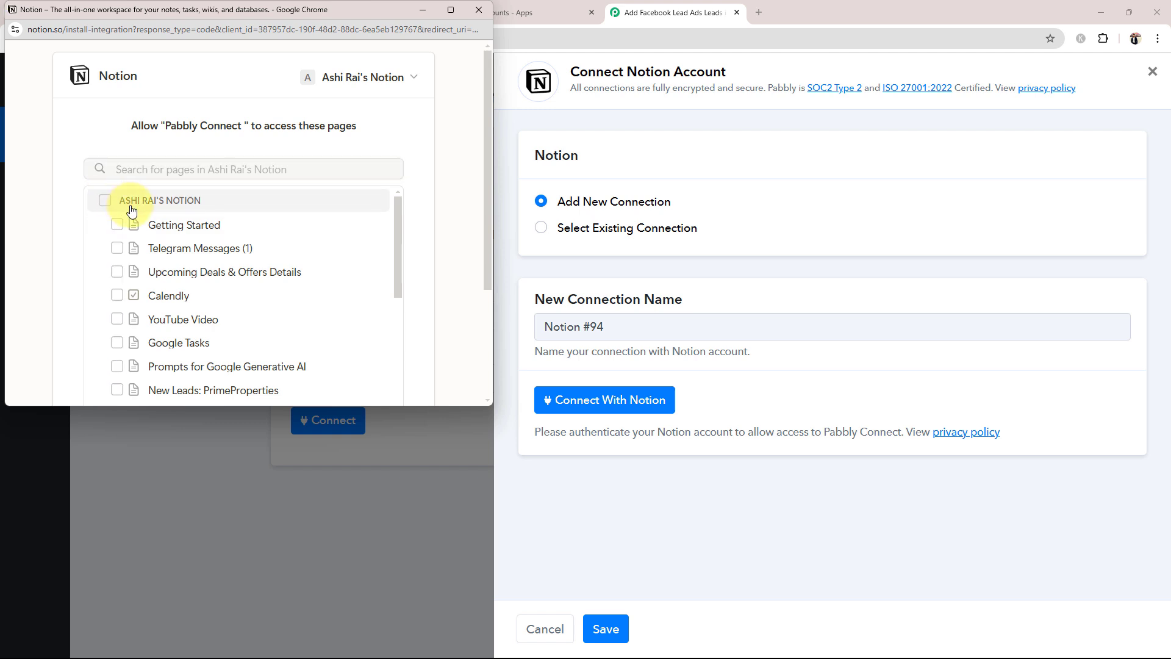
pyautogui.scroll(-5, 127, 235)
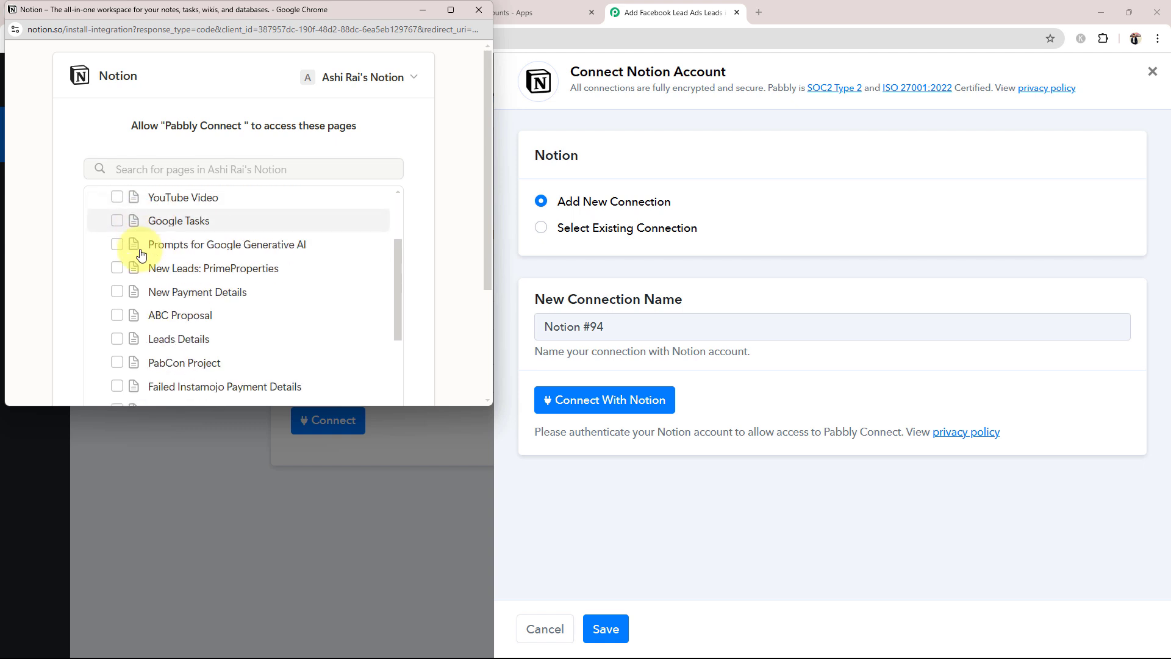
pyautogui.scroll(-10, 145, 275)
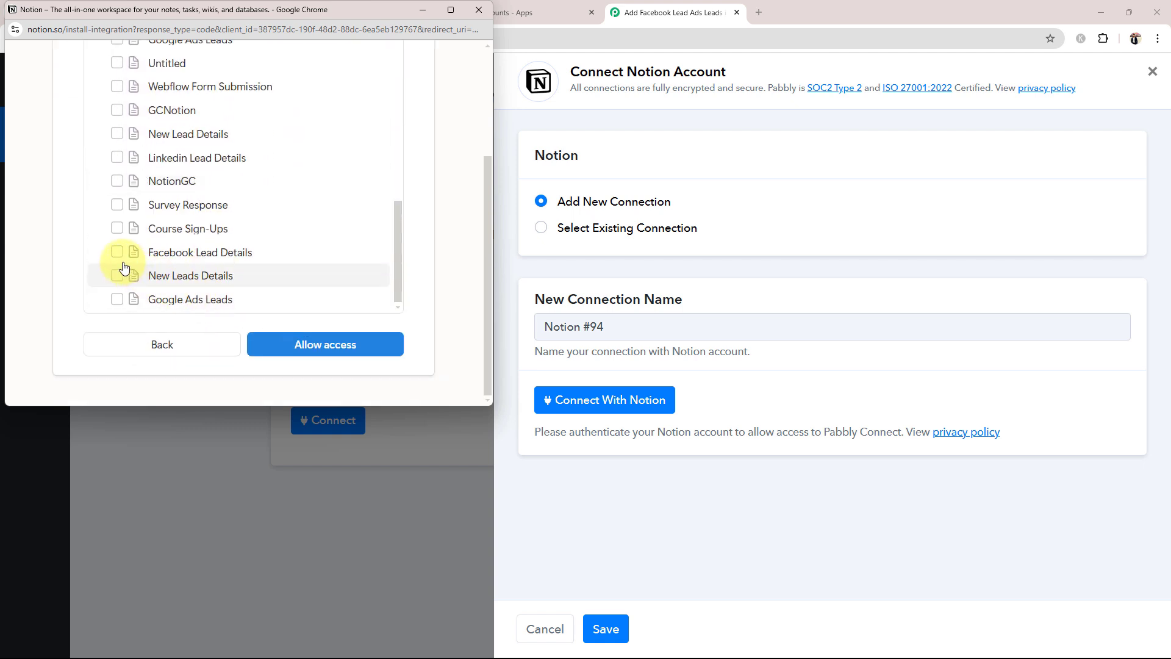
pyautogui.click(116, 252)
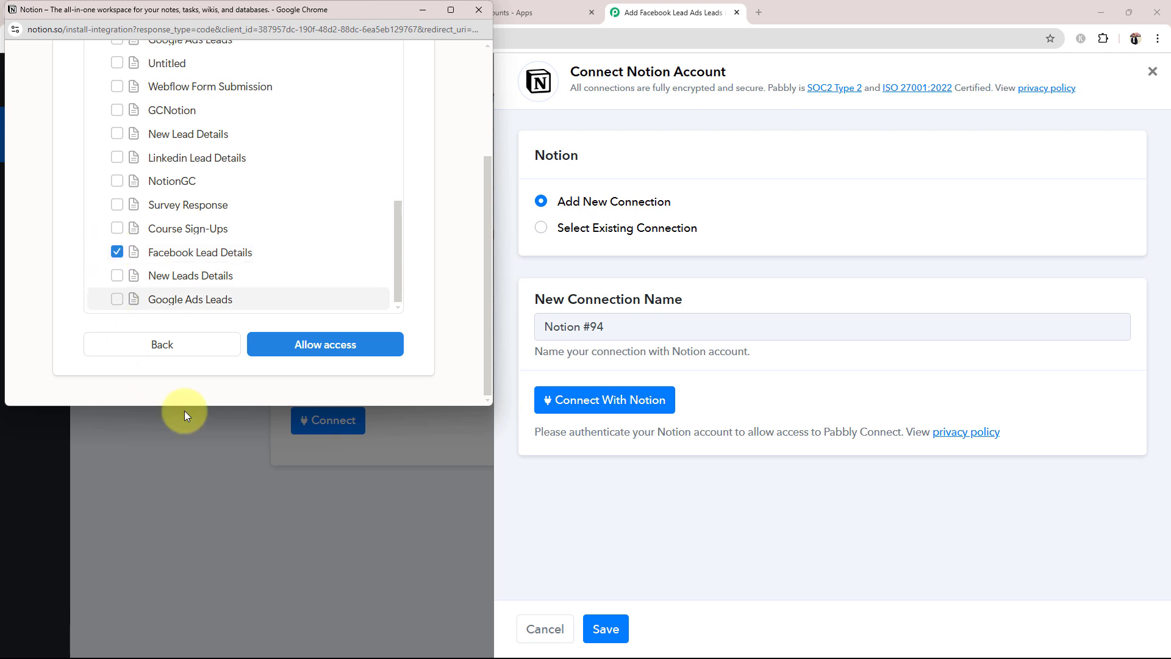
pyautogui.click(335, 351)
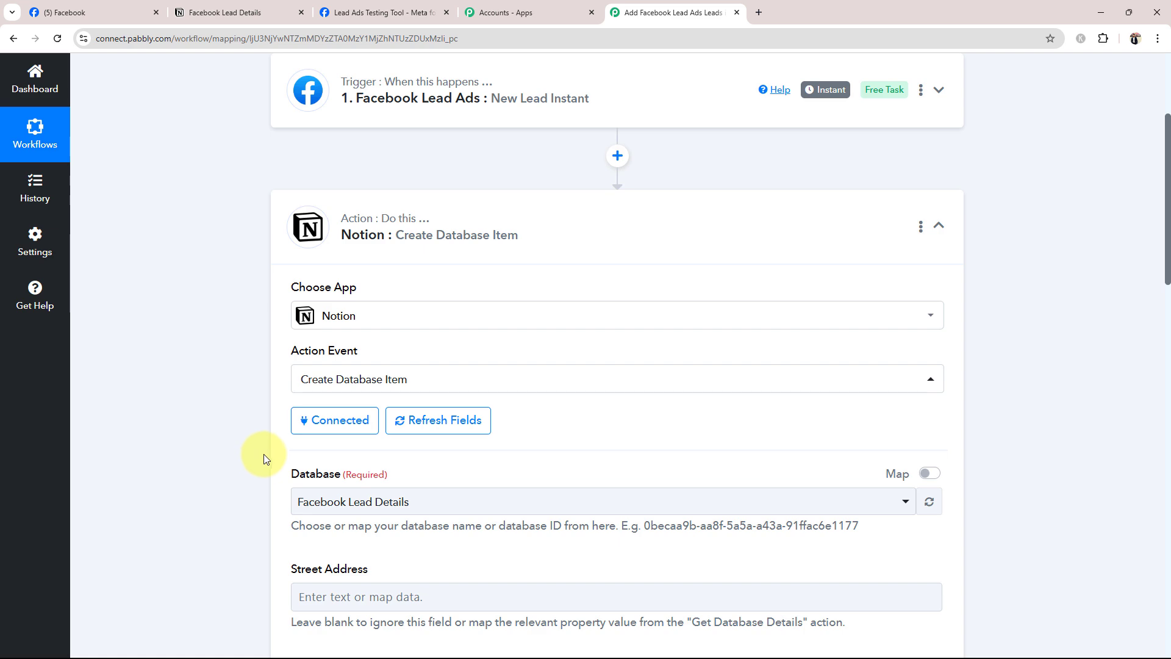
# Step: Compare the Notion action's fields with the columns of the Facebook Lead Details database in Notion
pyautogui.scroll(-3, 264, 454)
pyautogui.click(254, 10)
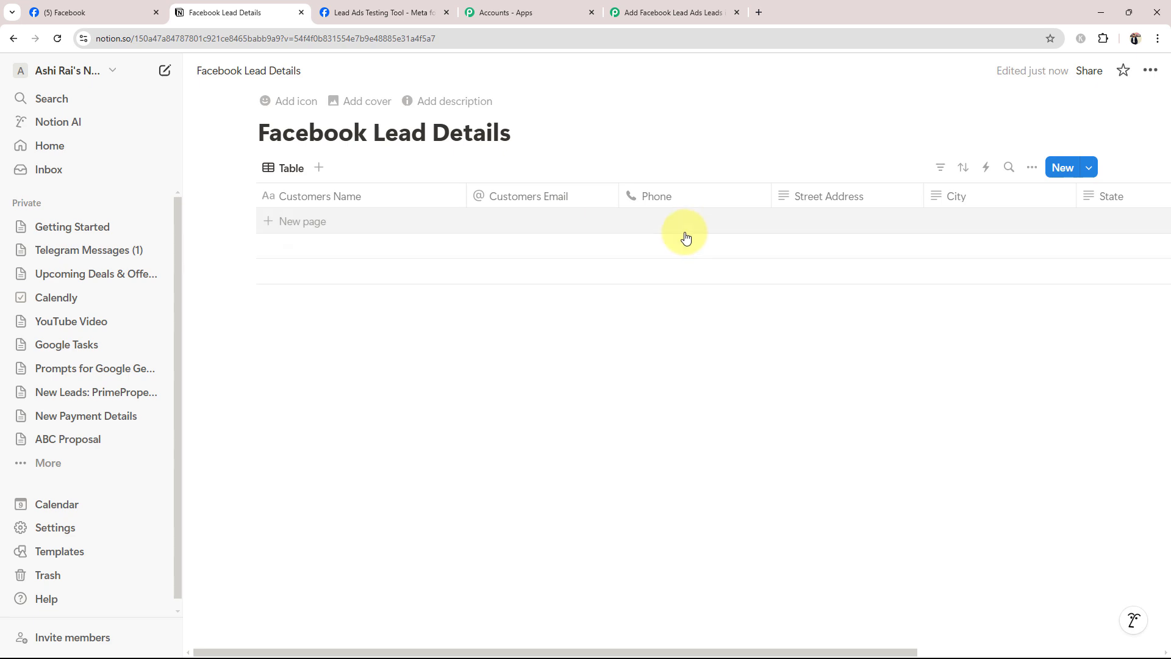
pyautogui.click(640, 6)
pyautogui.scroll(-10, 471, 436)
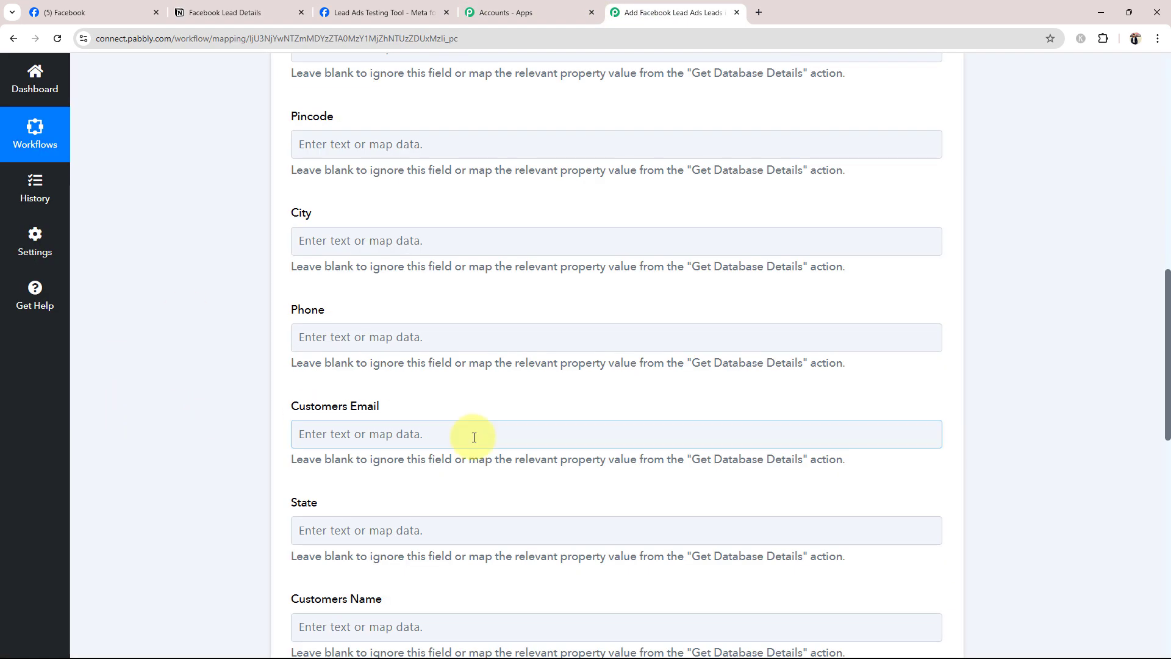
pyautogui.scroll(10, 418, 442)
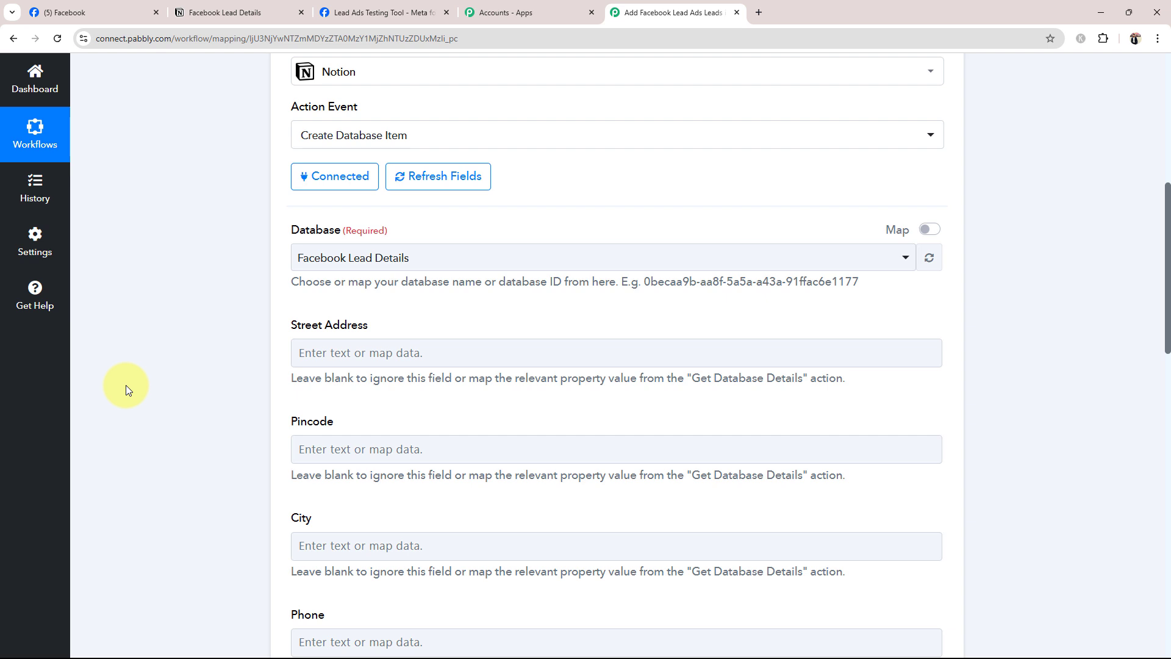
pyautogui.scroll(8, 125, 385)
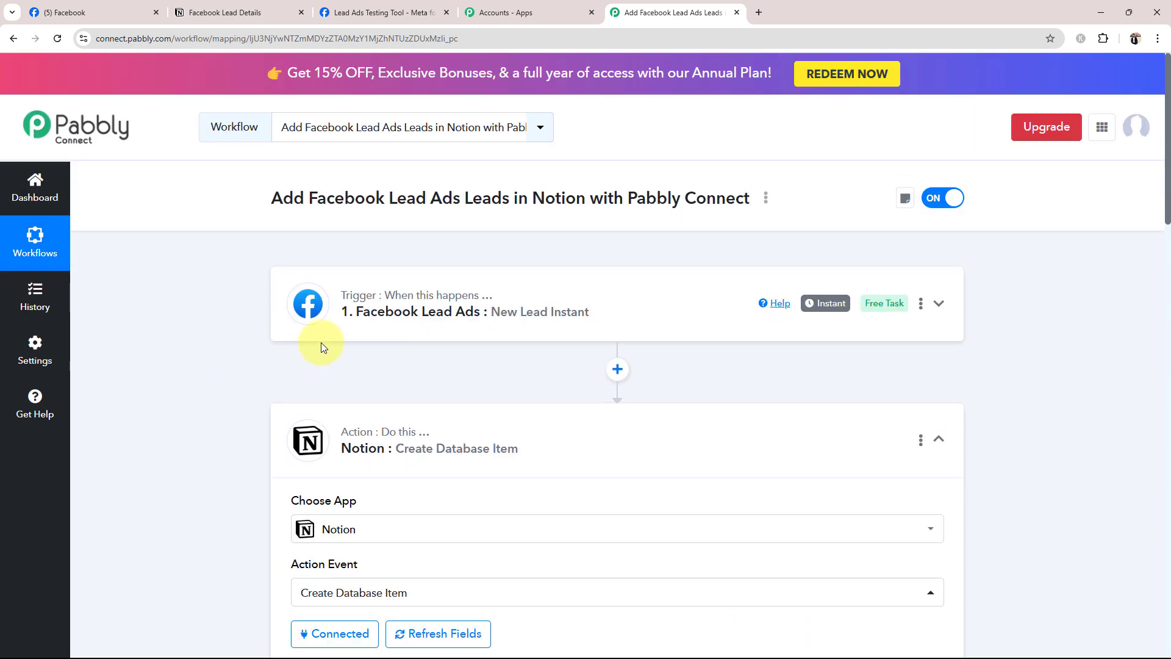
# Step: Map the Notion action's Street Address field to Res4 Street Address from the Facebook Lead Ads trigger
pyautogui.scroll(-10, 238, 415)
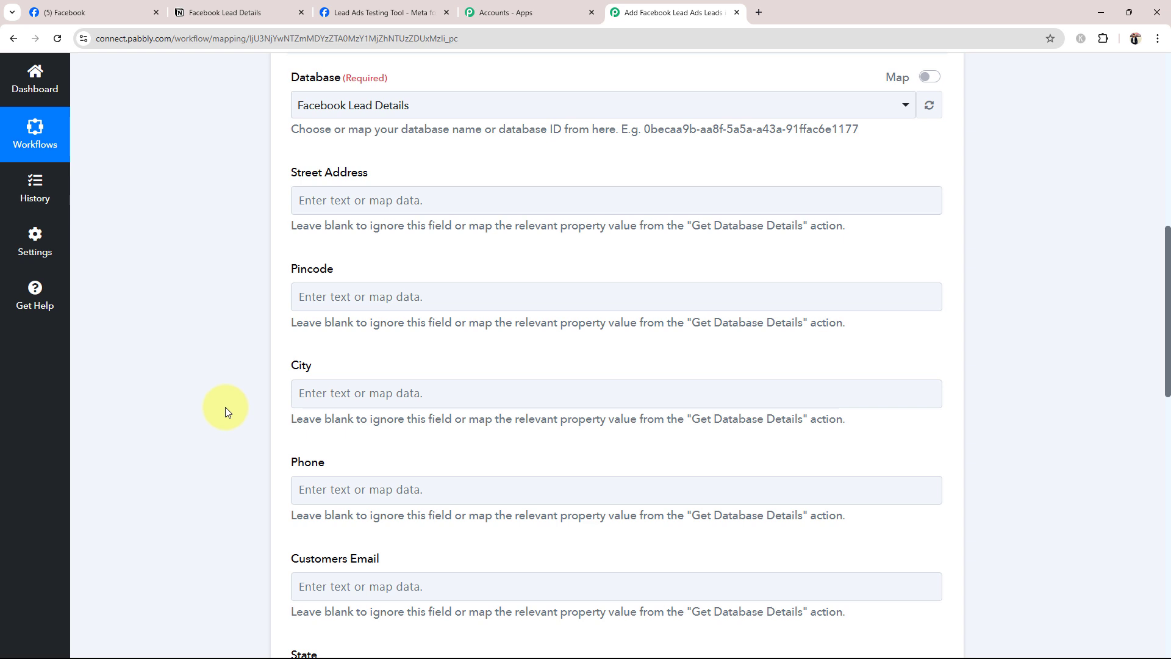
pyautogui.click(343, 194)
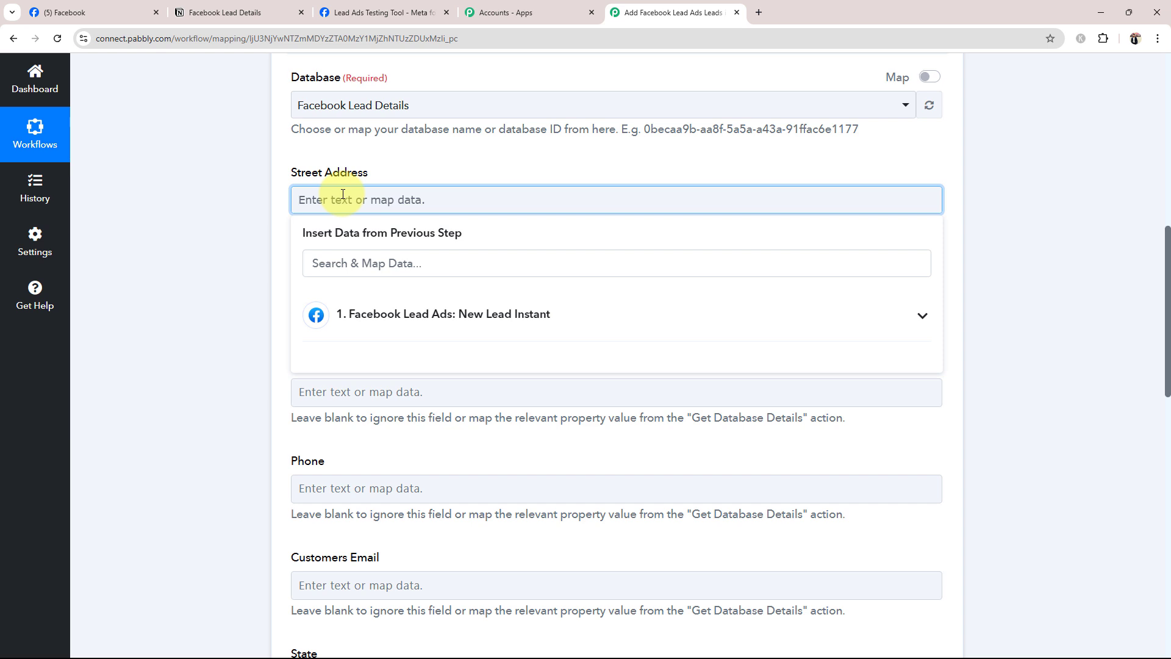
pyautogui.click(373, 314)
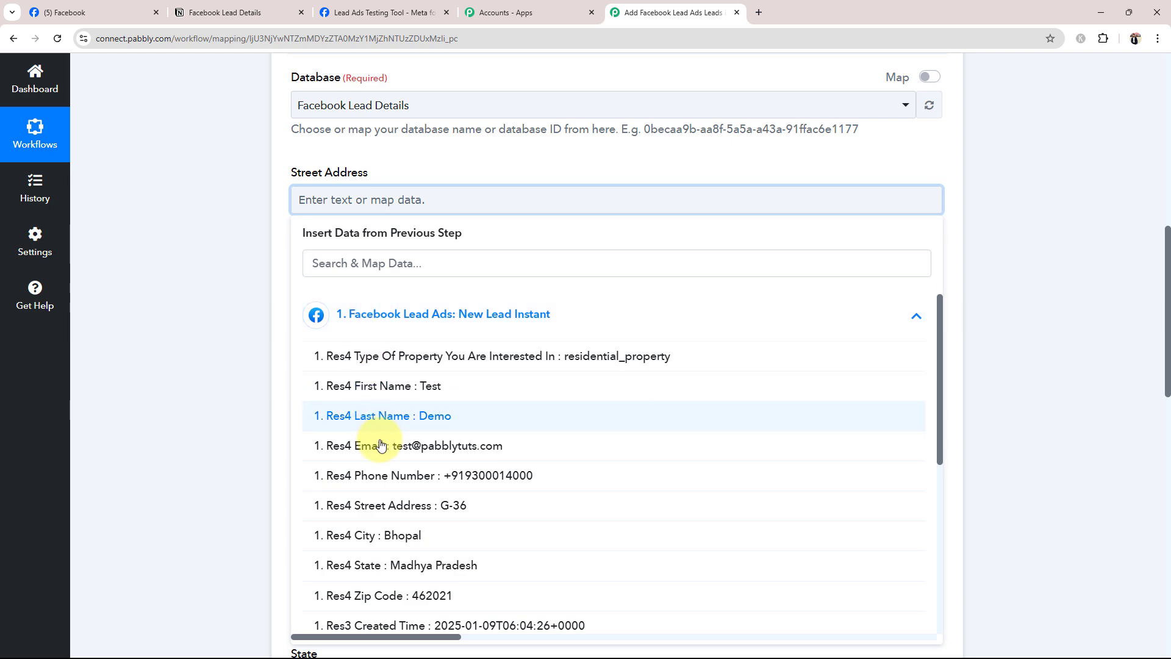
pyautogui.click(439, 505)
pyautogui.click(267, 280)
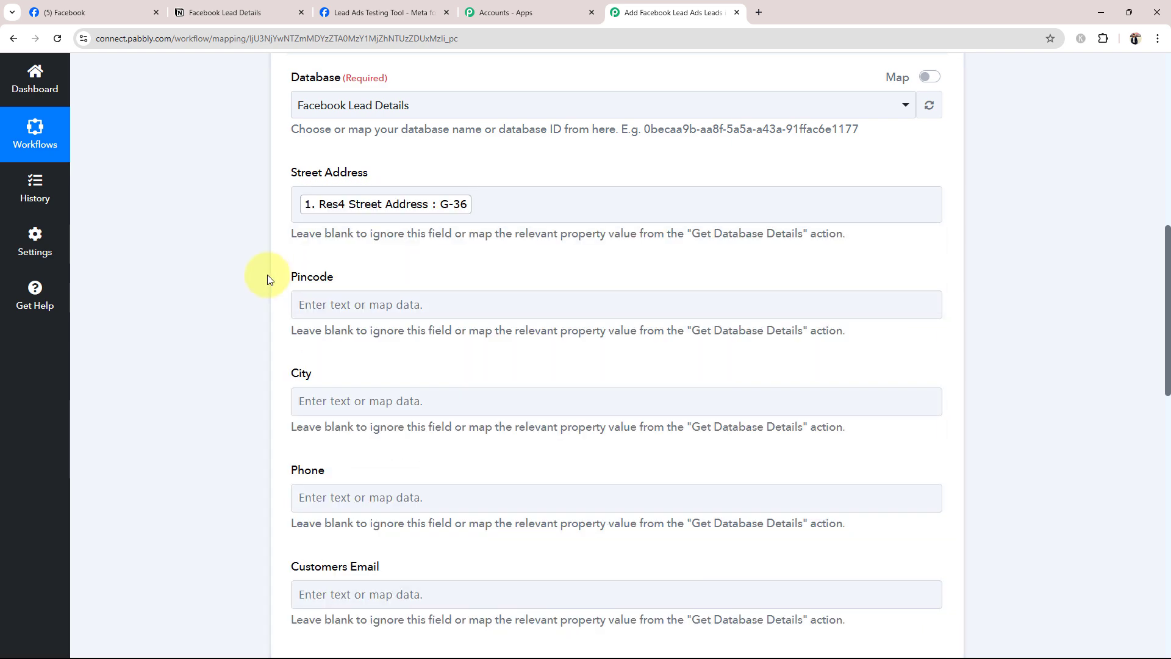
# Step: Map the Pincode field to Res4 Zip Code from the Facebook Lead Ads trigger
pyautogui.scroll(-2, 267, 274)
pyautogui.click(337, 182)
pyautogui.click(366, 296)
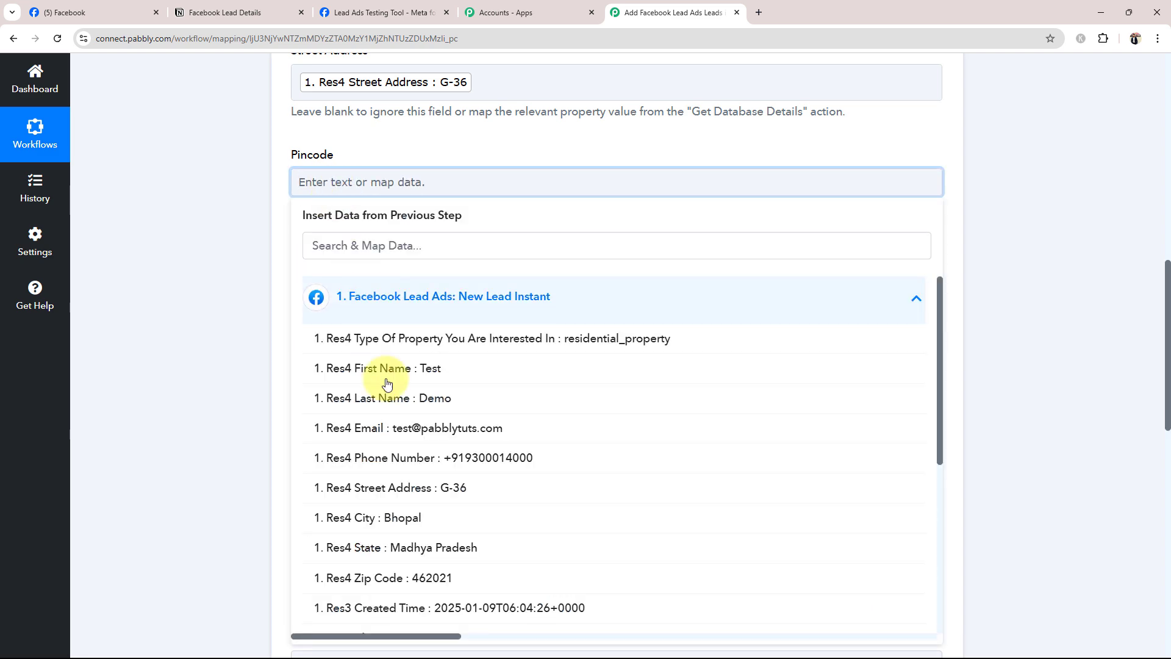
pyautogui.click(386, 574)
pyautogui.click(223, 385)
pyautogui.scroll(4, 226, 381)
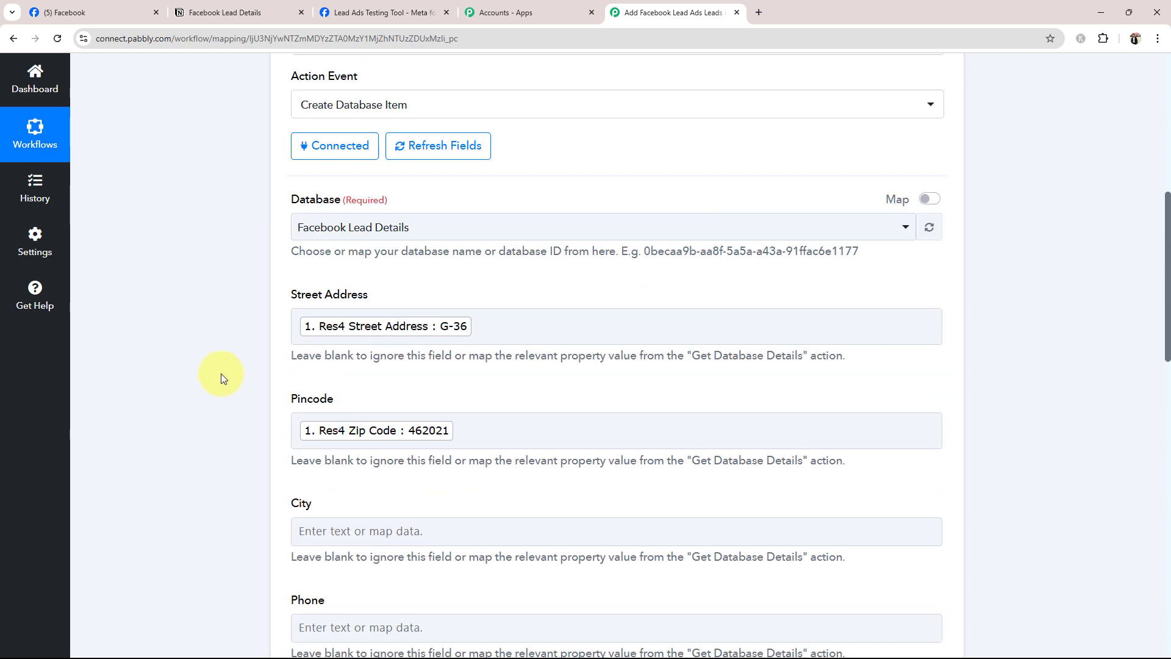
# Step: Map the City field to Res4 City from the Facebook Lead Ads trigger
pyautogui.scroll(-9, 232, 384)
pyautogui.scroll(3, 275, 305)
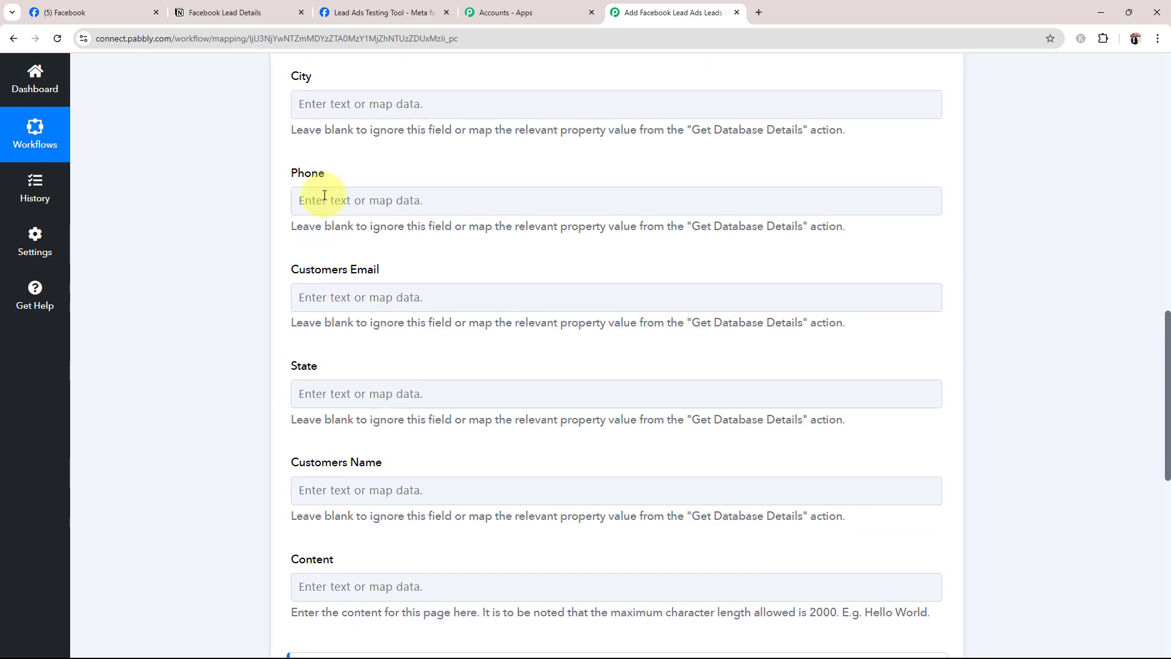
pyautogui.scroll(-1, 311, 171)
pyautogui.click(322, 107)
pyautogui.click(332, 218)
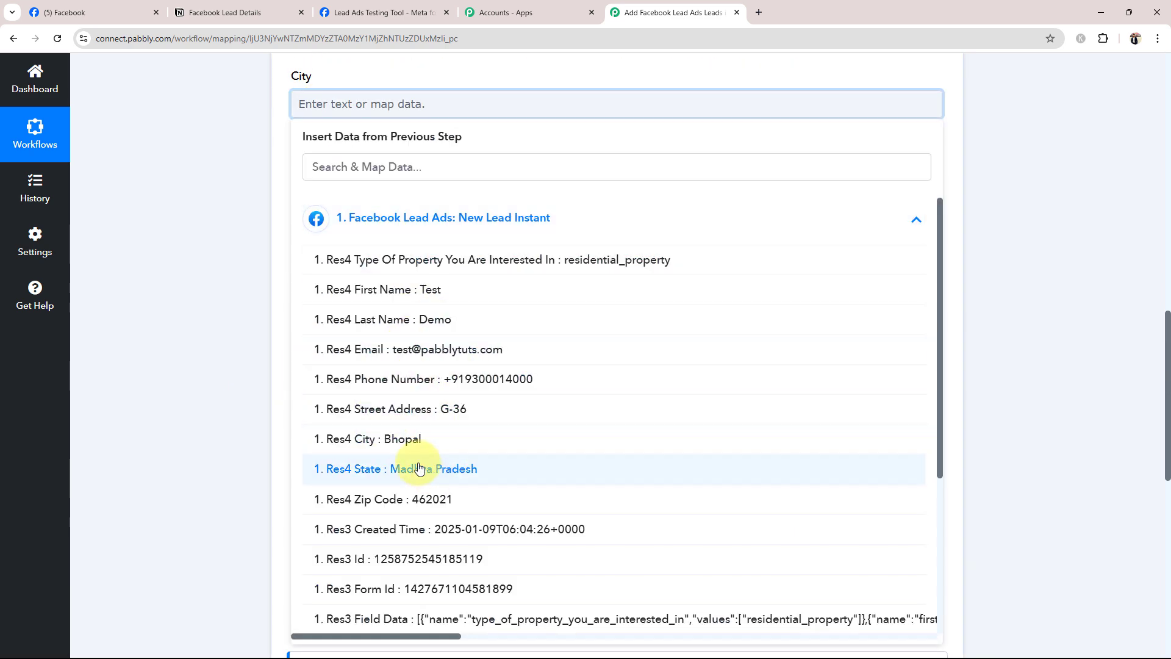
pyautogui.click(402, 447)
pyautogui.click(213, 221)
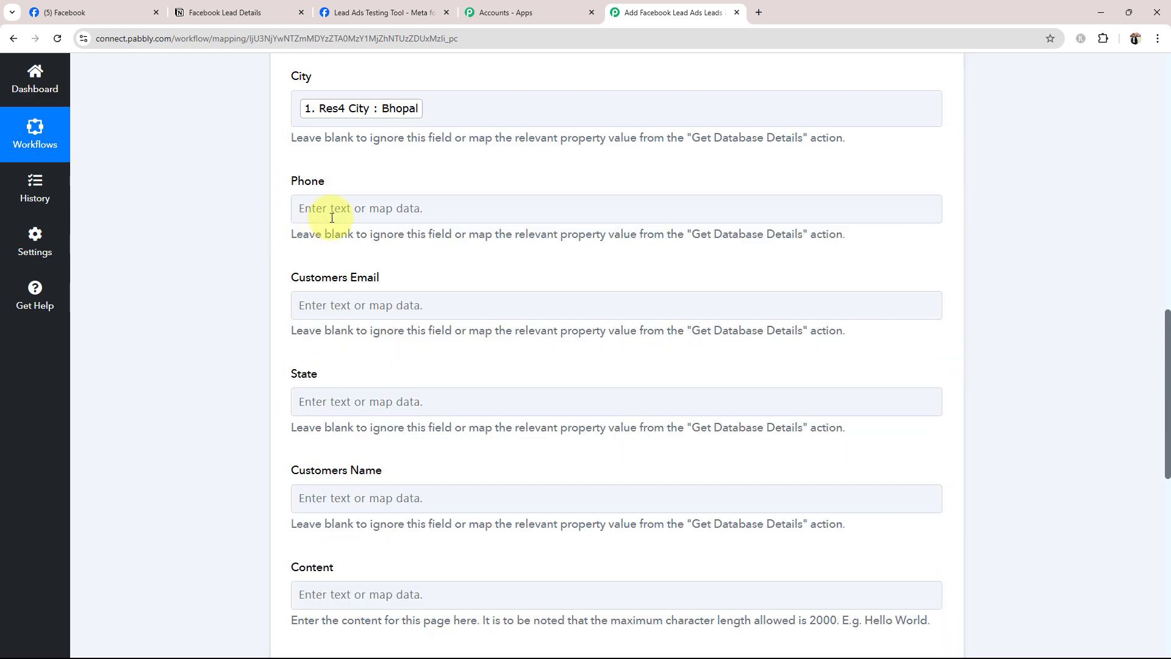
# Step: Map the Phone field to Res4 Phone Number from the Facebook Lead Ads trigger
pyautogui.click(356, 217)
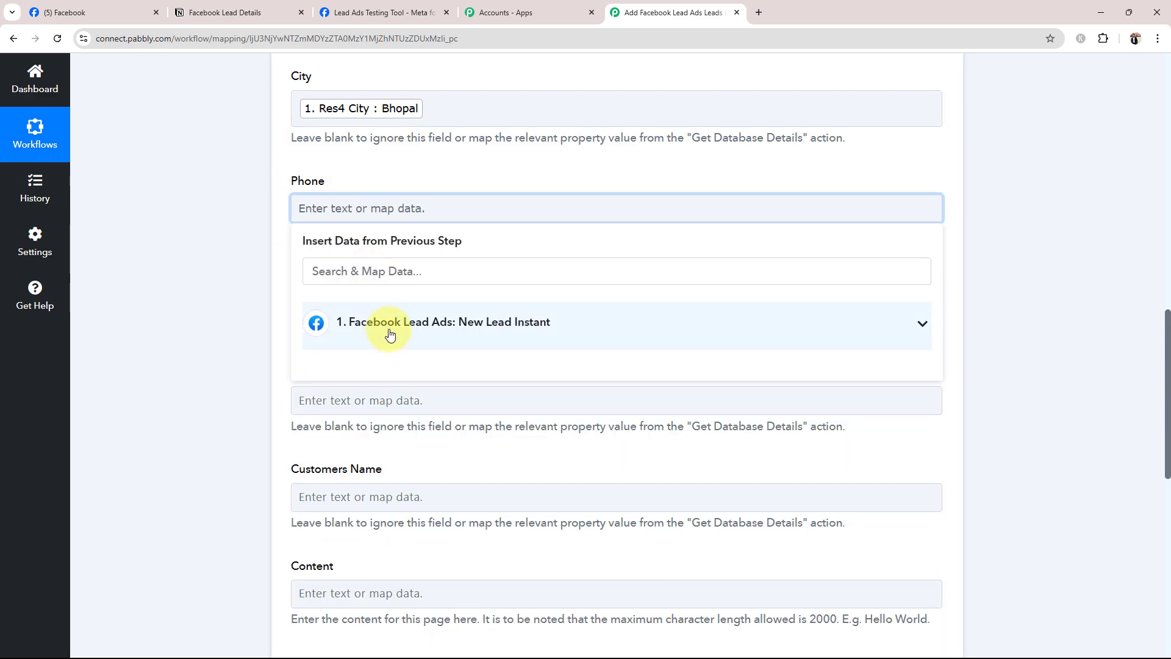
pyautogui.click(391, 331)
pyautogui.click(393, 483)
pyautogui.click(106, 324)
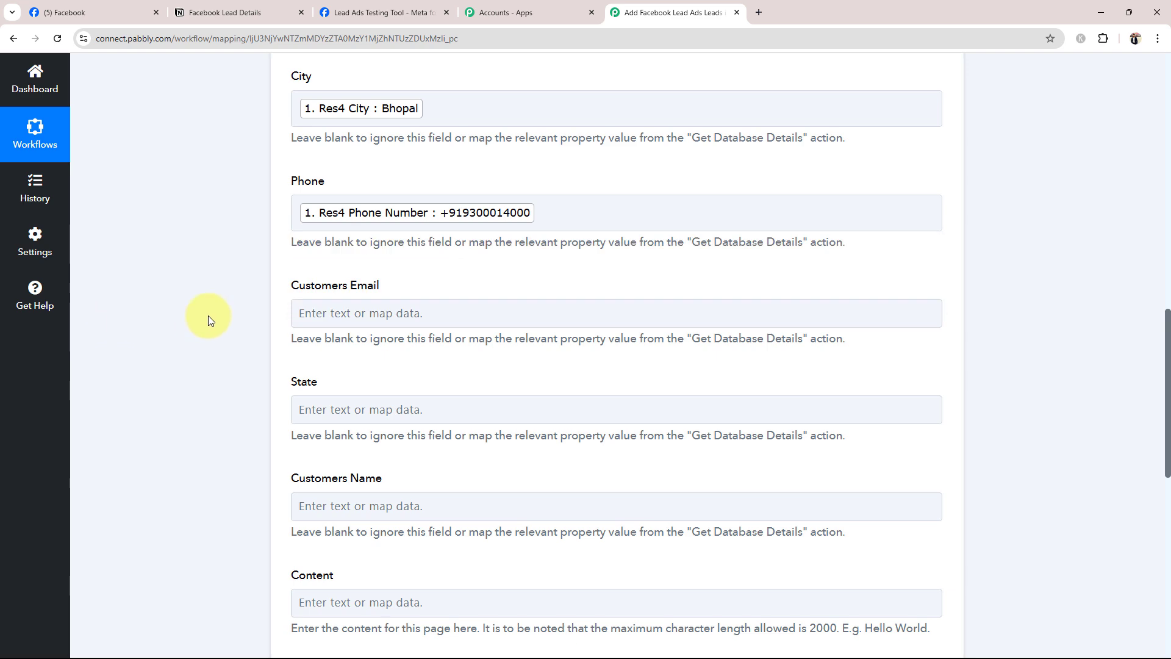
# Step: Map the Customers Email field to Res4 Email from the Facebook Lead Ads trigger
pyautogui.scroll(-2, 430, 197)
pyautogui.click(429, 197)
pyautogui.click(411, 309)
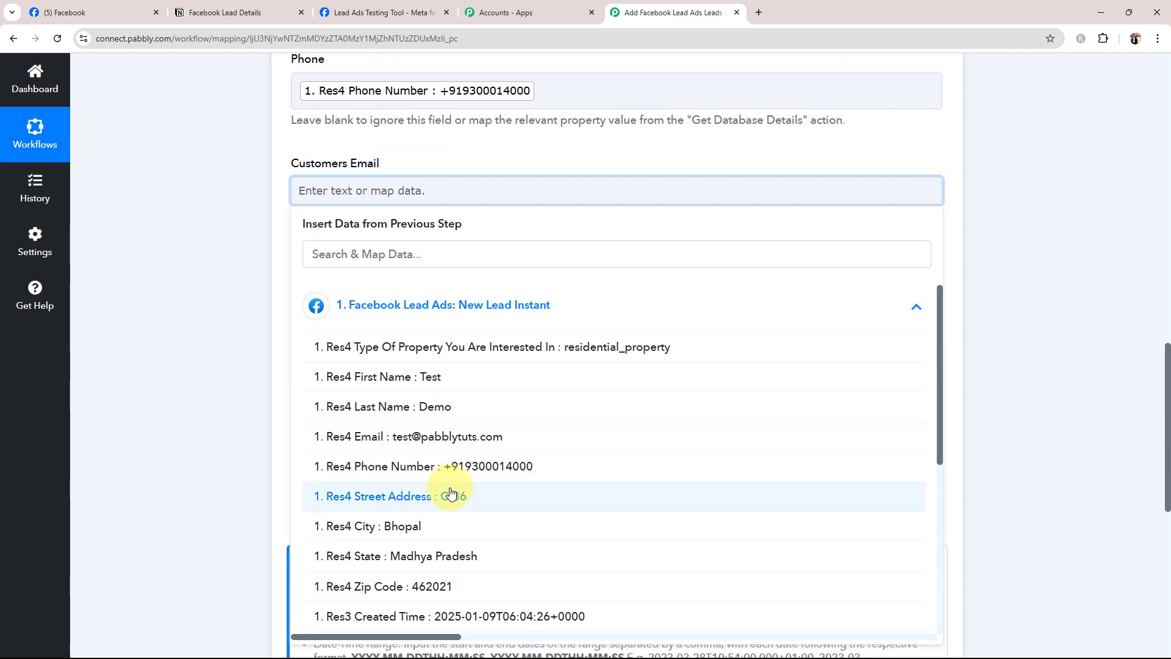
pyautogui.click(366, 435)
pyautogui.click(206, 287)
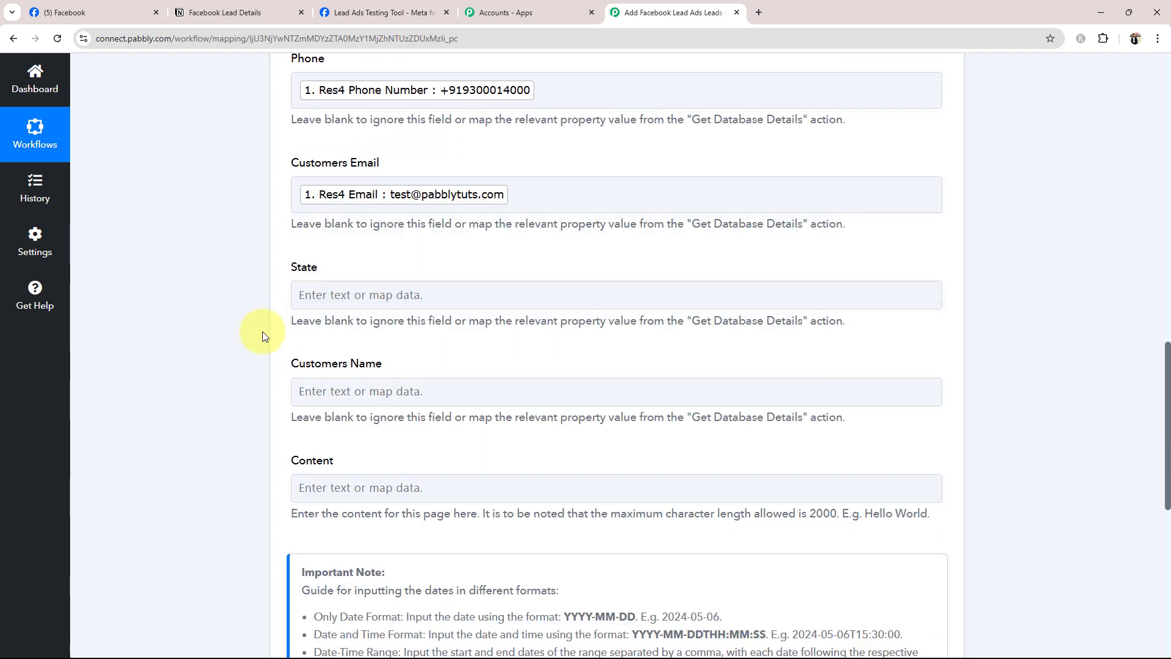
# Step: Map the State field to Res4 State from the Facebook Lead Ads trigger
pyautogui.scroll(-2, 384, 192)
pyautogui.click(374, 173)
pyautogui.click(405, 292)
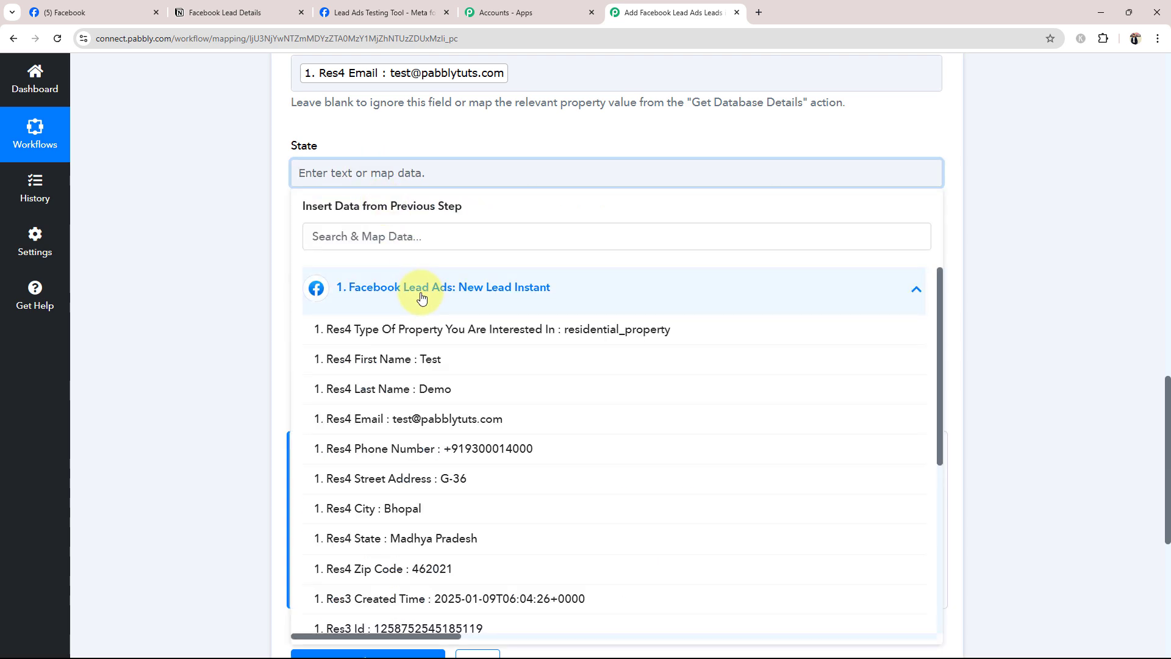
pyautogui.click(427, 538)
pyautogui.click(217, 378)
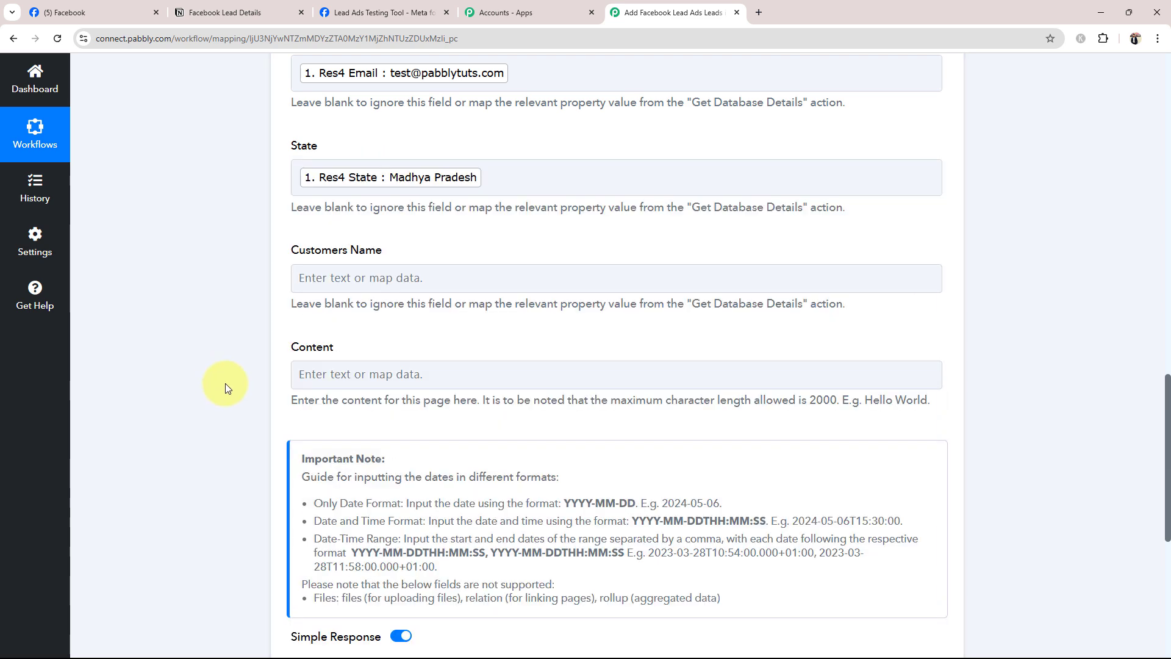
# Step: Map the Customers Name field to Res4 First Name followed by Res4 Last Name from the Facebook Lead Ads trigger
pyautogui.click(340, 285)
pyautogui.click(372, 391)
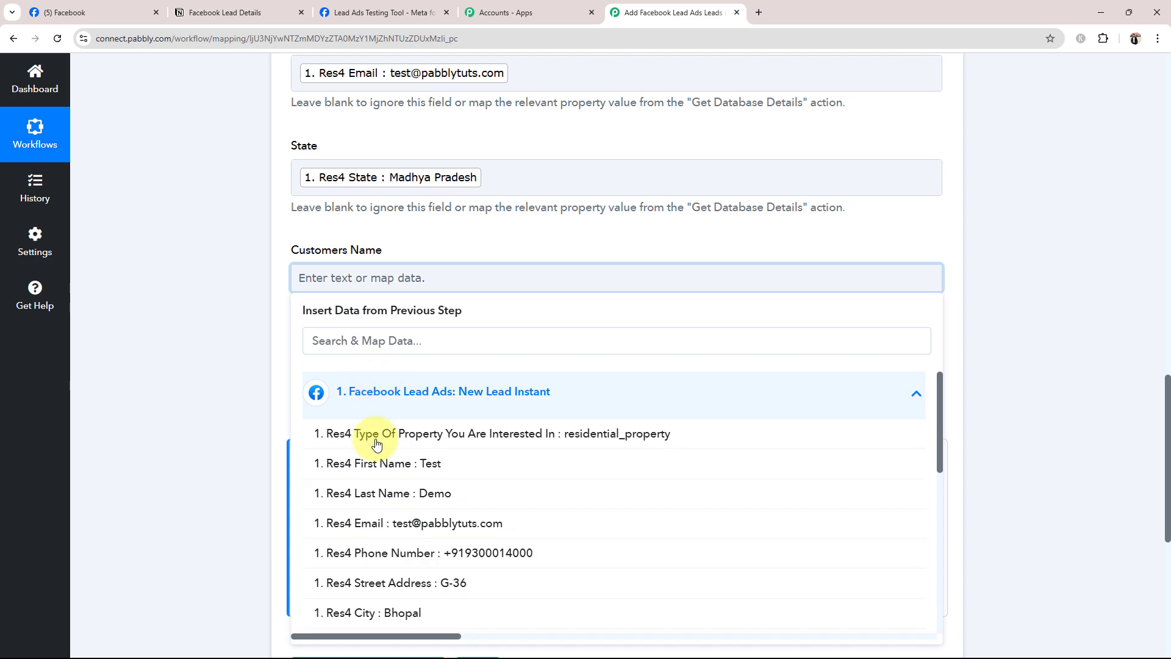
pyautogui.click(377, 463)
pyautogui.click(379, 501)
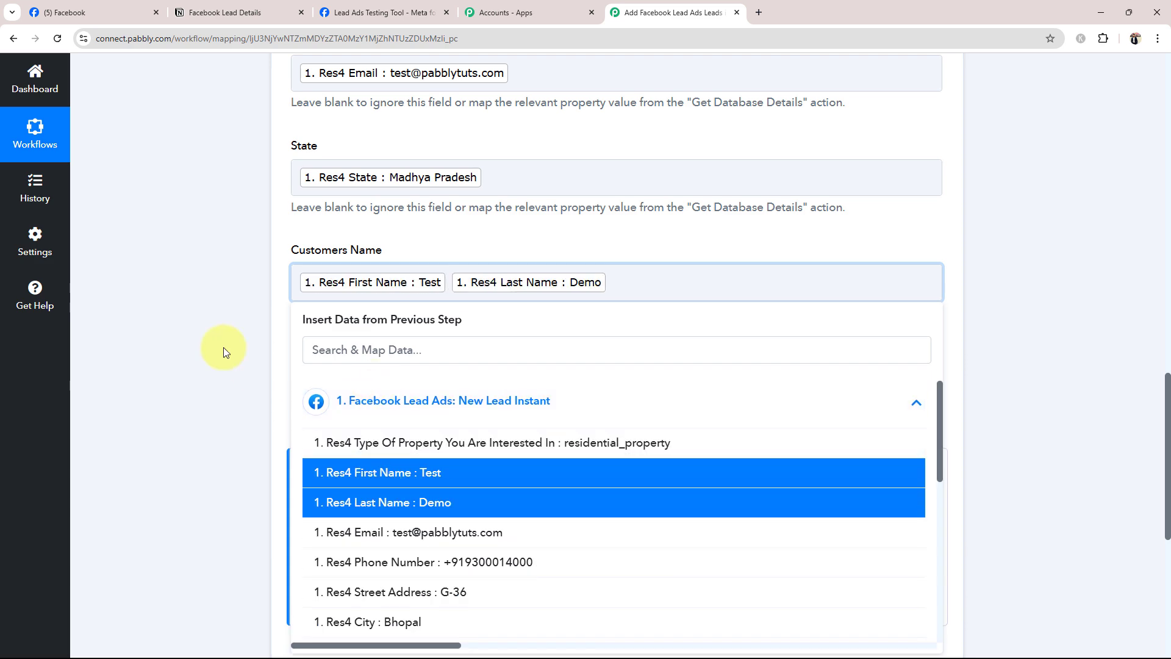
pyautogui.click(223, 347)
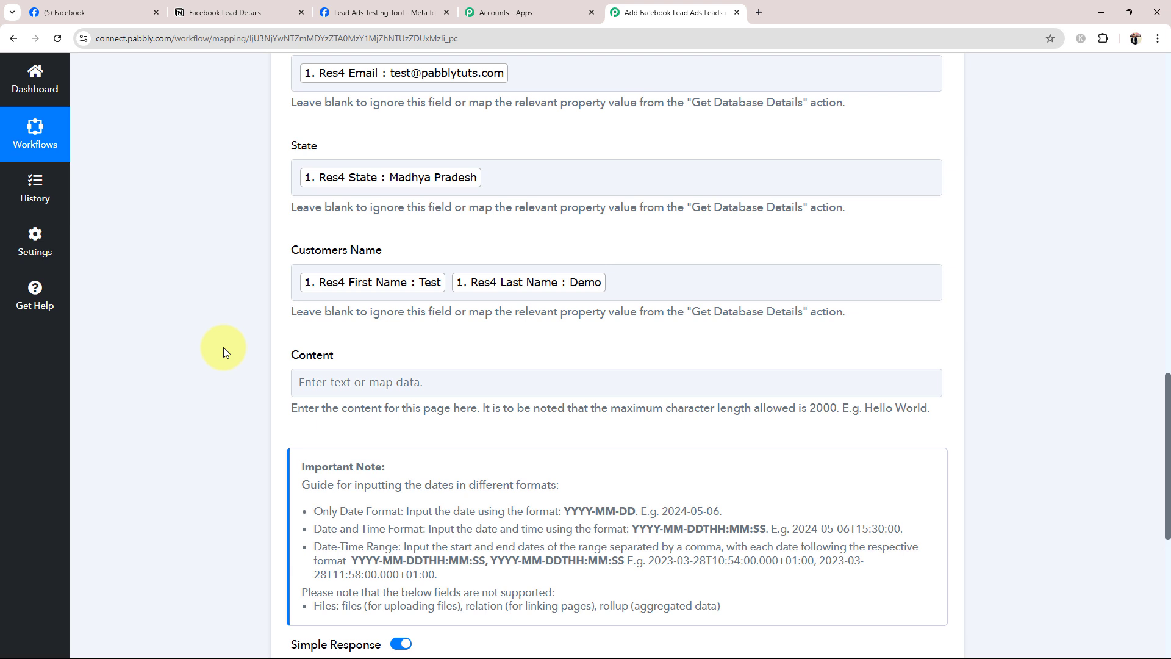
# Step: Save the Notion action and send a test request, then check the Facebook Lead Details database in Notion for the test lead
pyautogui.scroll(-5, 223, 346)
pyautogui.click(334, 314)
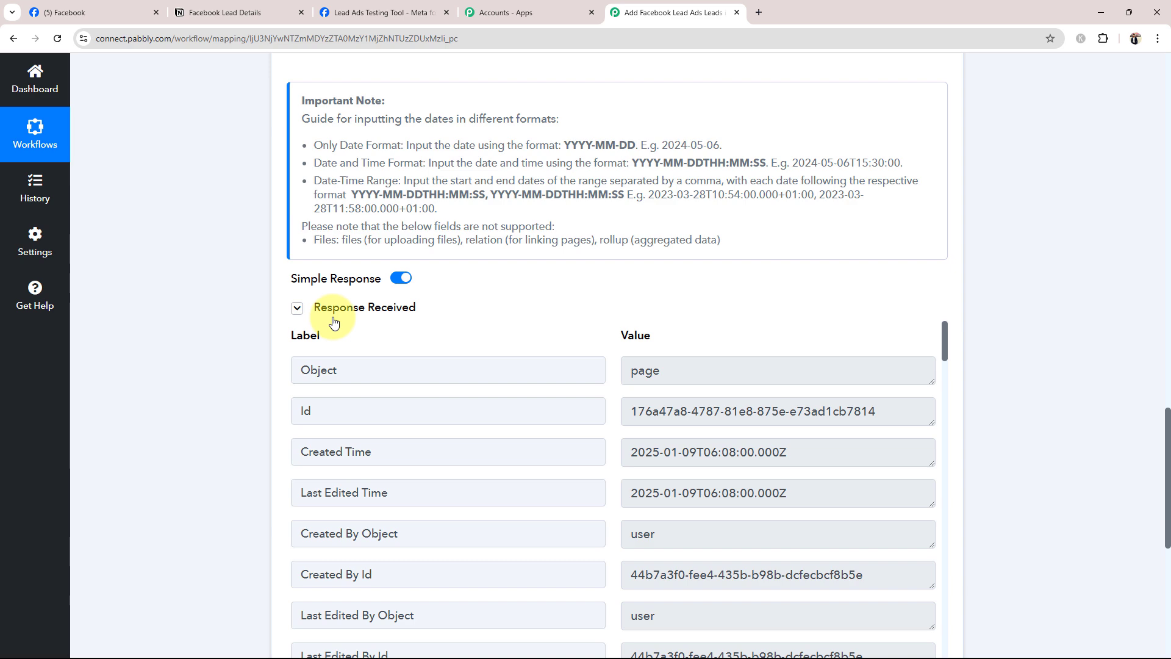
pyautogui.scroll(-3, 333, 322)
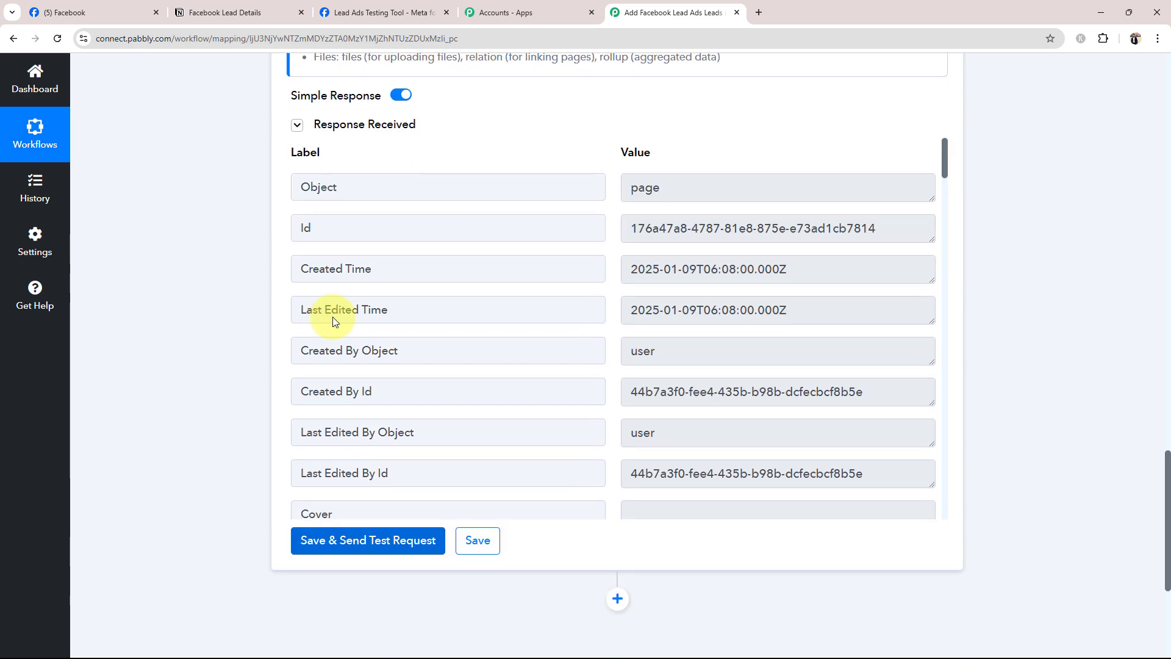
pyautogui.click(298, 8)
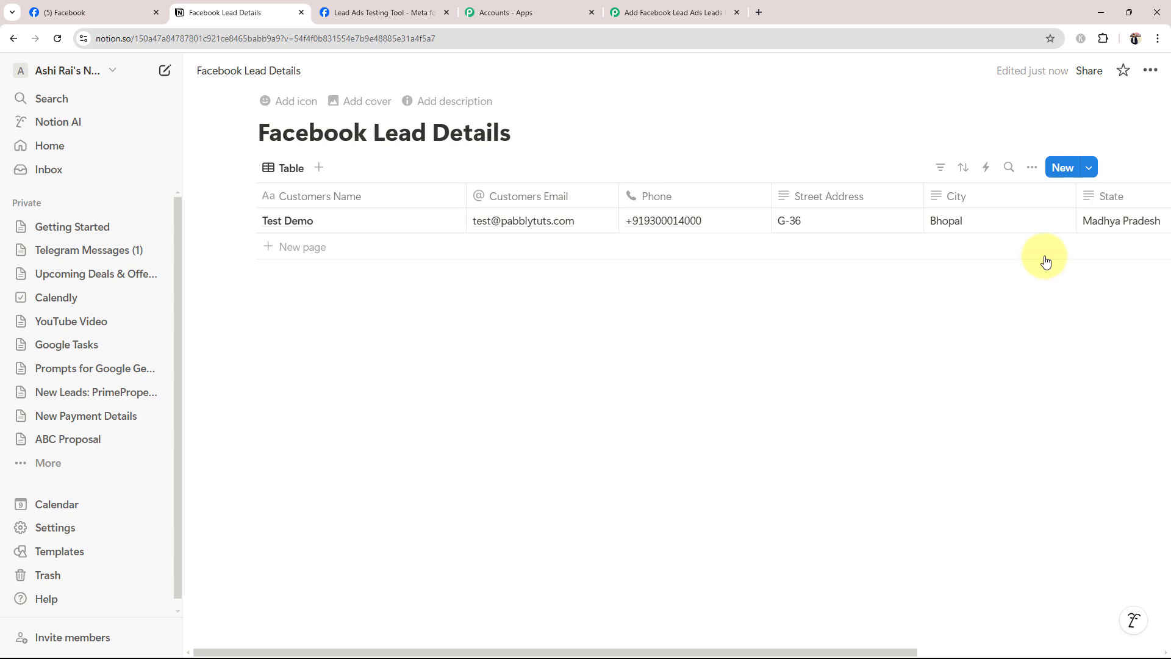
# Step: Return to the Pabbly Connect workflow and collapse the Notion Create Database Item action
pyautogui.click(714, 16)
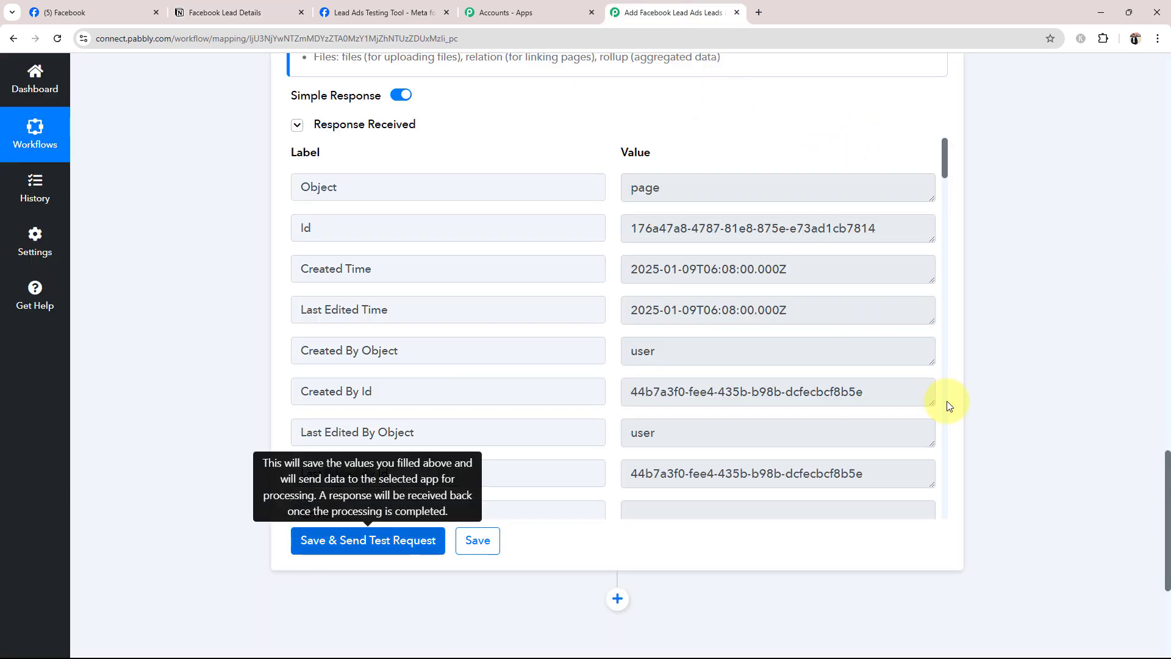
pyautogui.moveTo(1169, 541); pyautogui.dragTo(1159, 234)
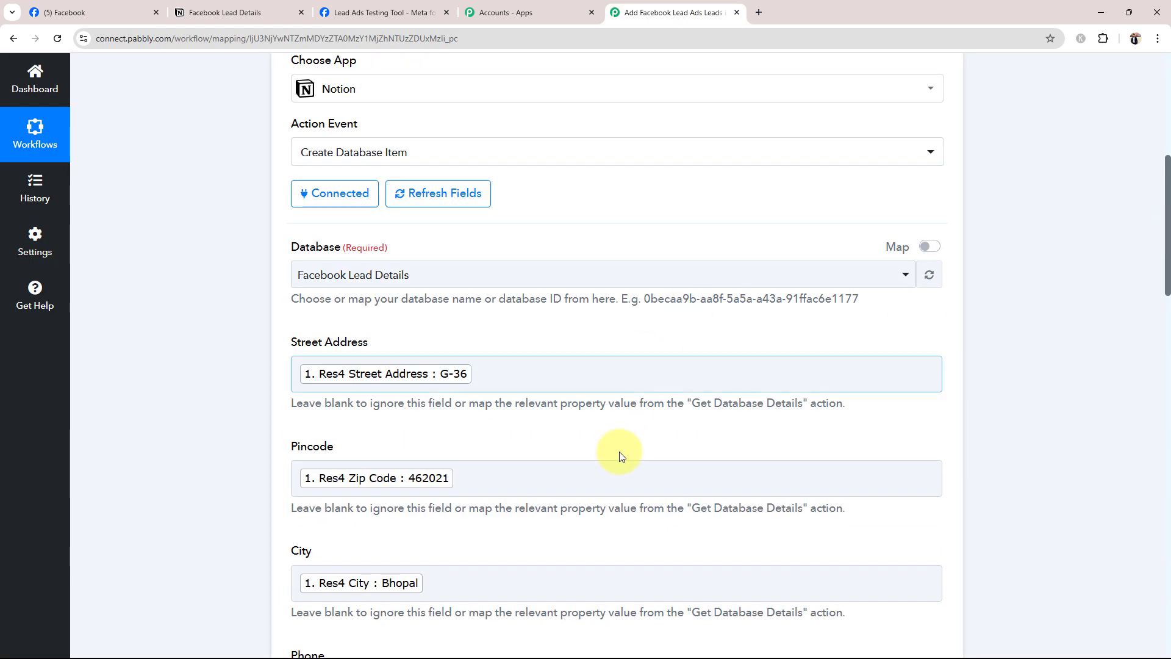
pyautogui.scroll(5, 610, 366)
pyautogui.click(534, 293)
pyautogui.scroll(2, 294, 379)
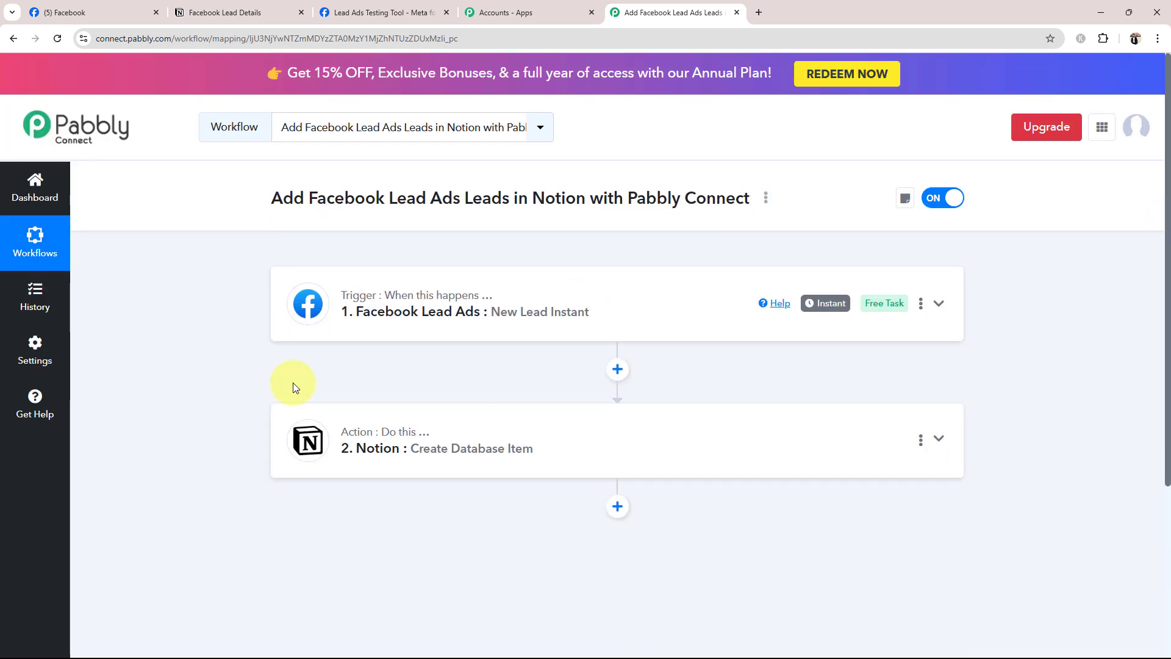